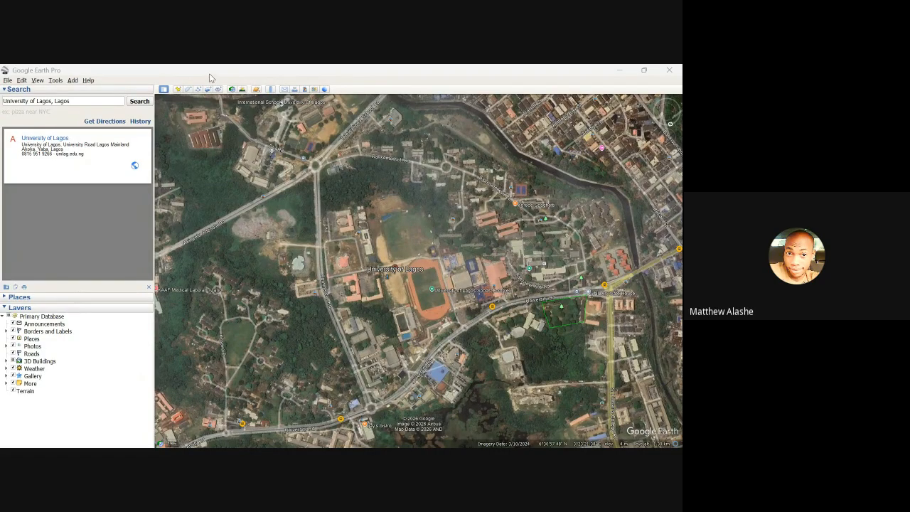
- Hide and restore the sidebar twice to compare the full-width map with the split layout
left_click(163, 90)
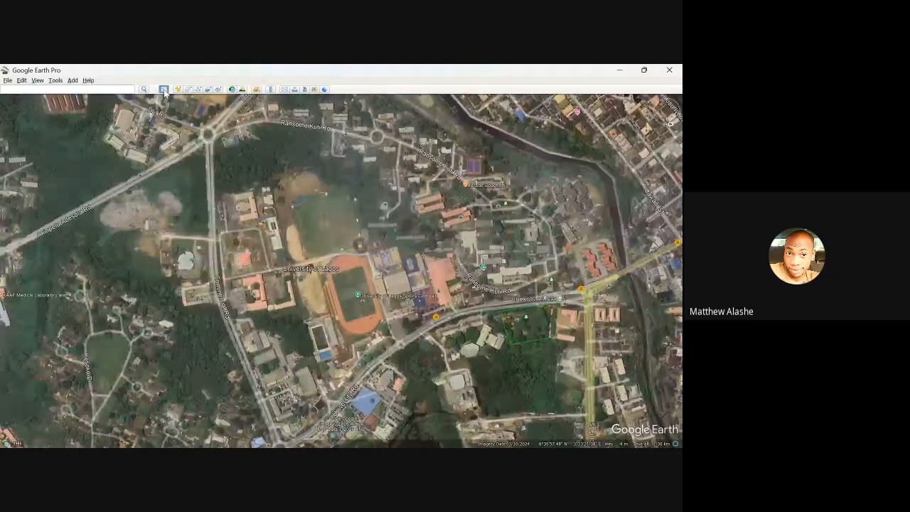
left_click(163, 90)
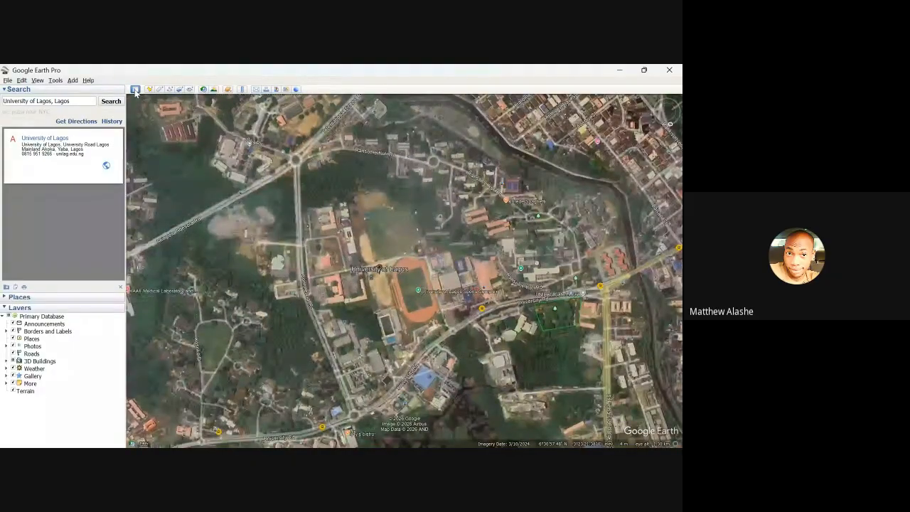
left_click(135, 91)
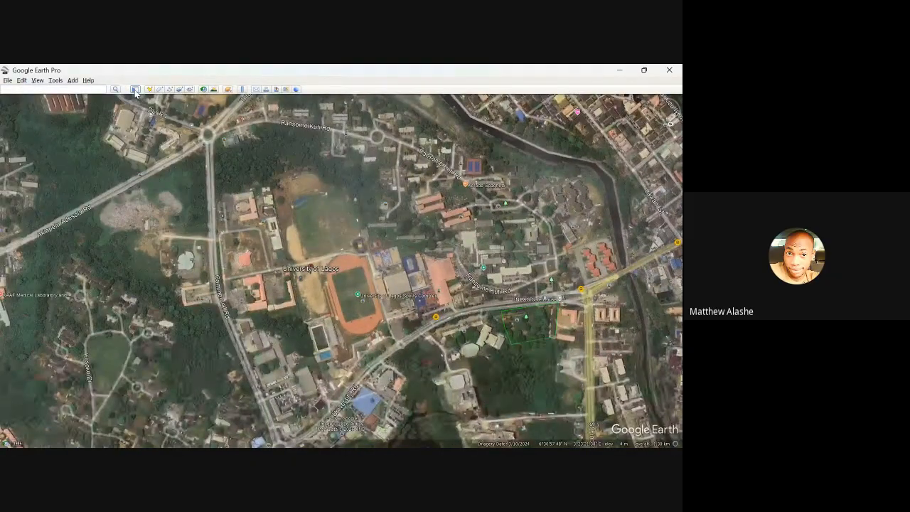
left_click(134, 90)
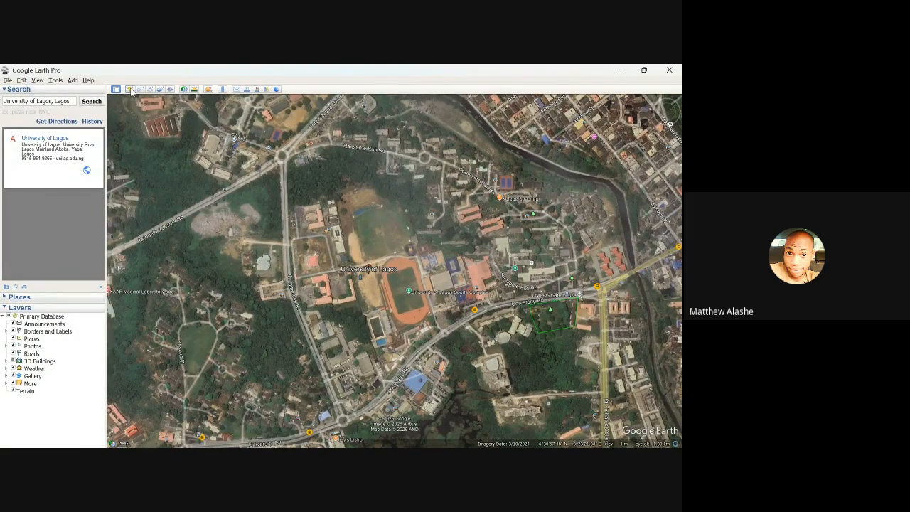
- Add a placemark named "University of Lagos Sports ComplexSports complex" just above the running track on the University of Lagos campus
left_click(130, 90)
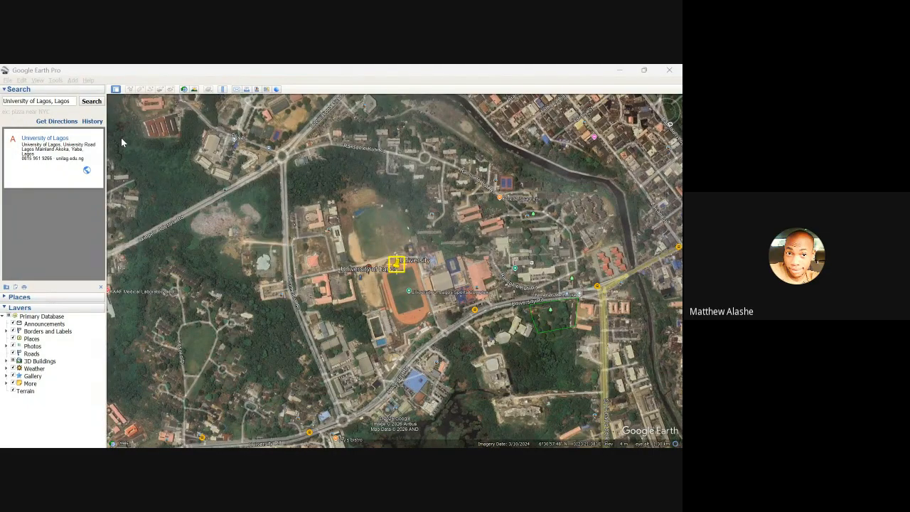
type("agos Sc")
type("orts Comp")
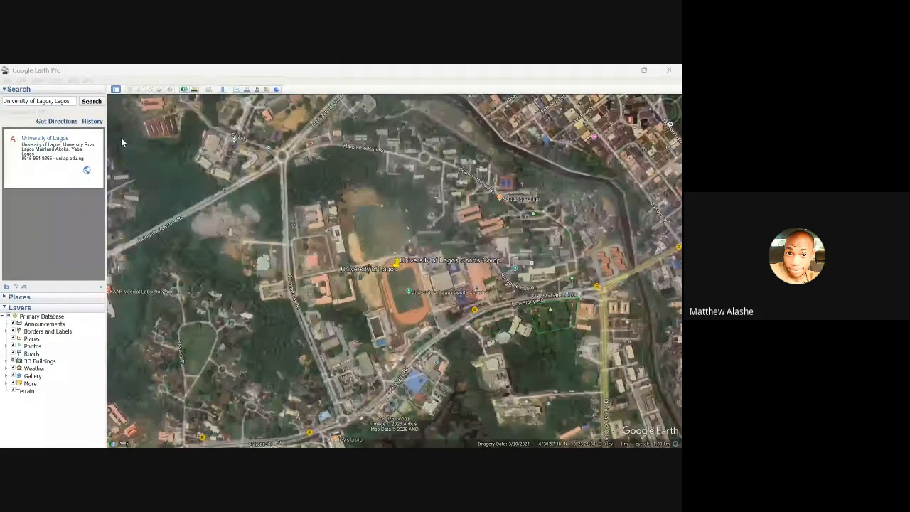
type("lexSports complex")
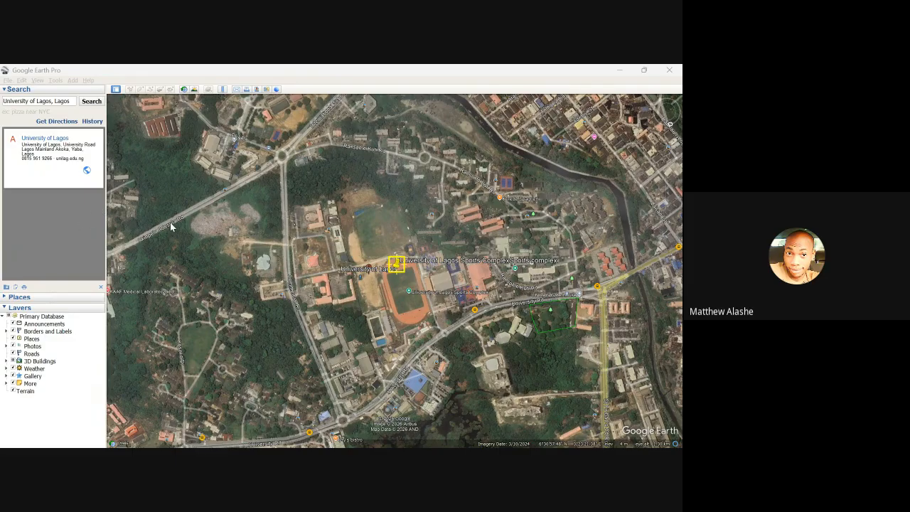
left_click(147, 334)
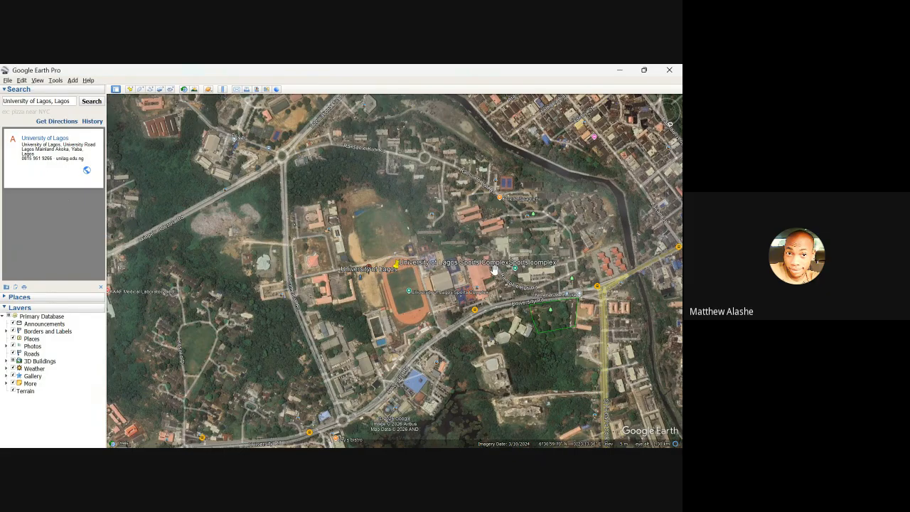
- Examine the University of Lagos campus around the sports complex placemark, including the running track, nearby buildings and bordering roads
scroll(451, 202, "down", 3)
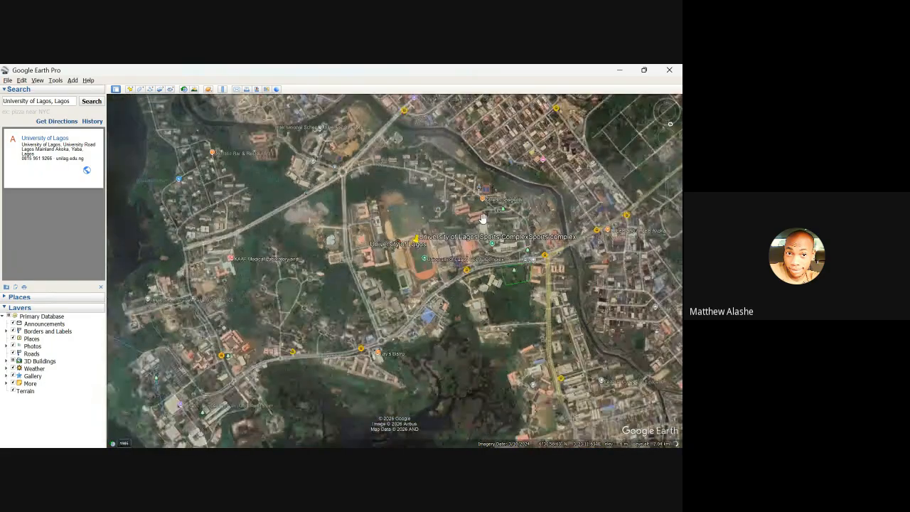
mouse_move(483, 219)
middle_mouse_down()
mouse_move(375, 215)
mouse_move(435, 220)
middle_mouse_up()
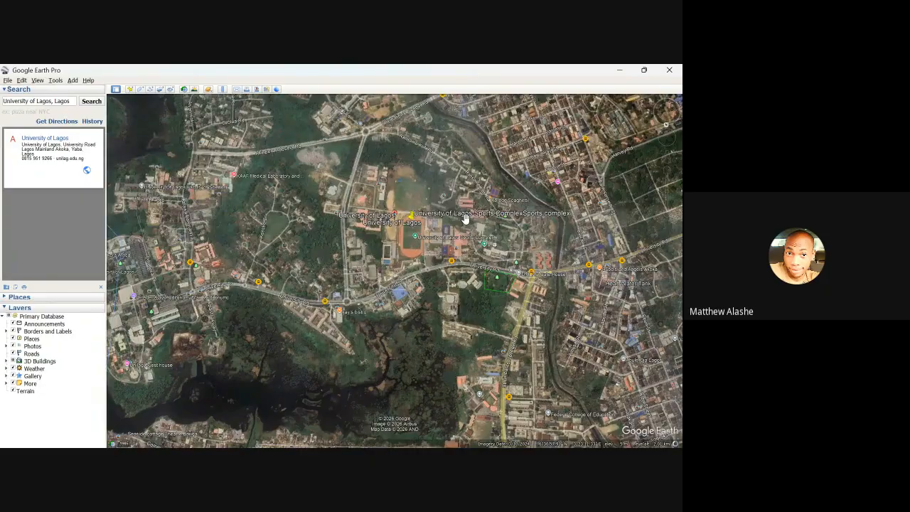
scroll(457, 218, "up", 2)
scroll(457, 218, "up", 3)
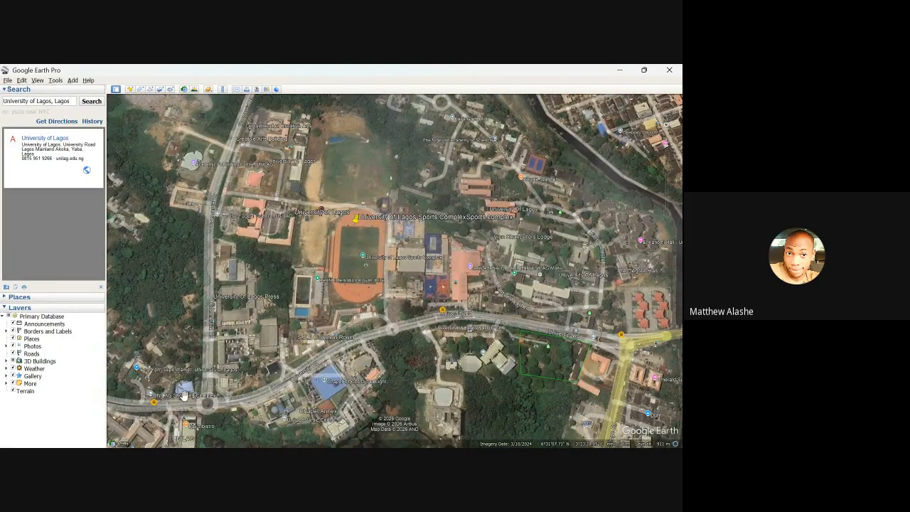
scroll(182, 389, "up", 3)
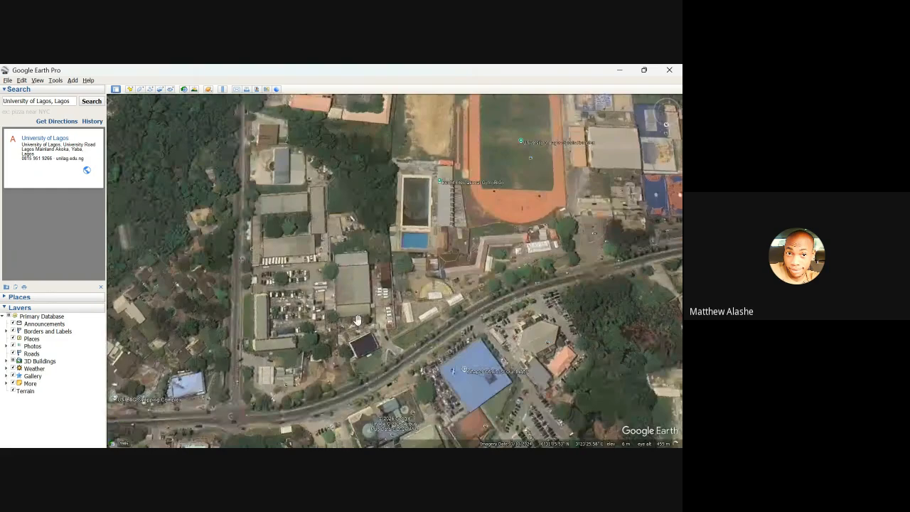
scroll(329, 260, "down", 3)
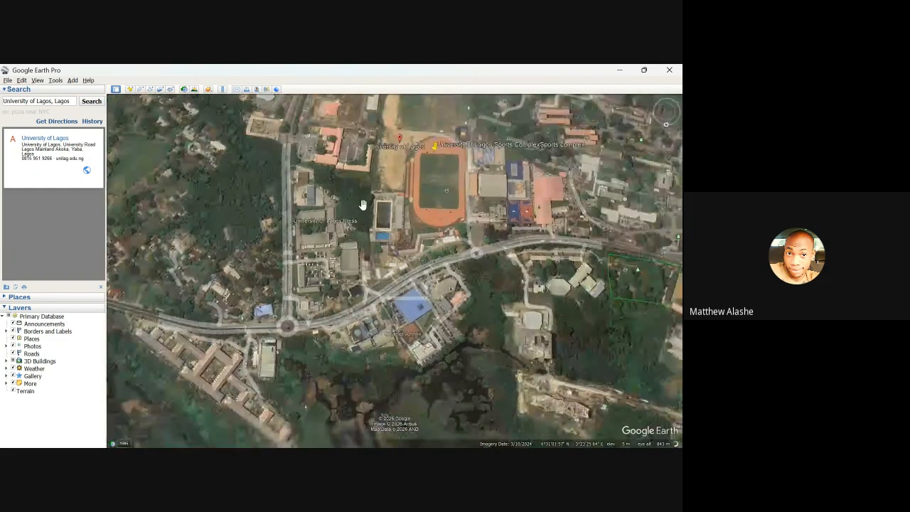
left_click_drag(422, 184, 306, 298)
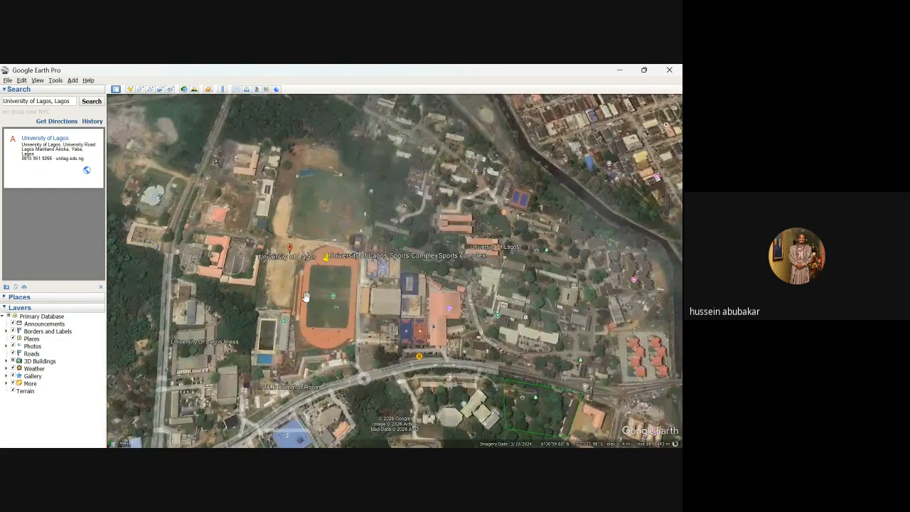
left_click(140, 93)
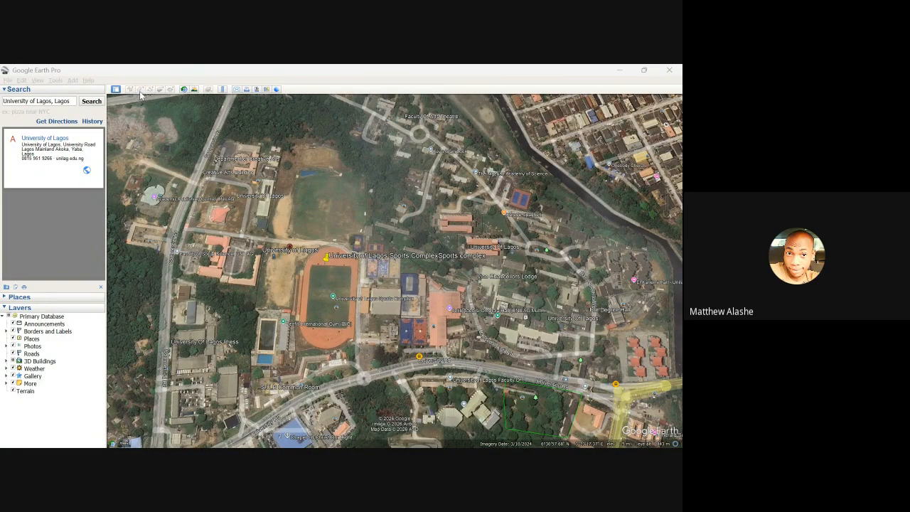
scroll(363, 236, "down", 3)
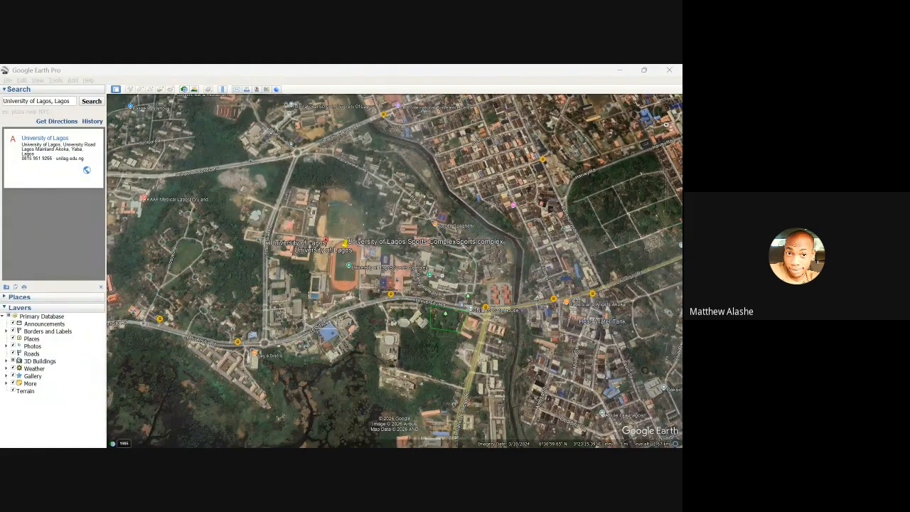
left_click(131, 339)
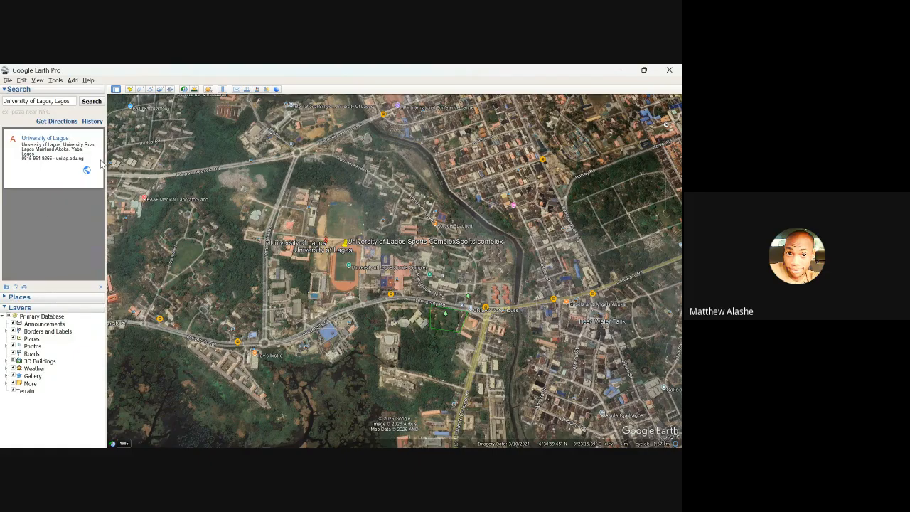
left_click(435, 435)
- Try to outline the University of Lagos campus with a polygon running along University Road, the canal and the northern and western roads
left_click(140, 90)
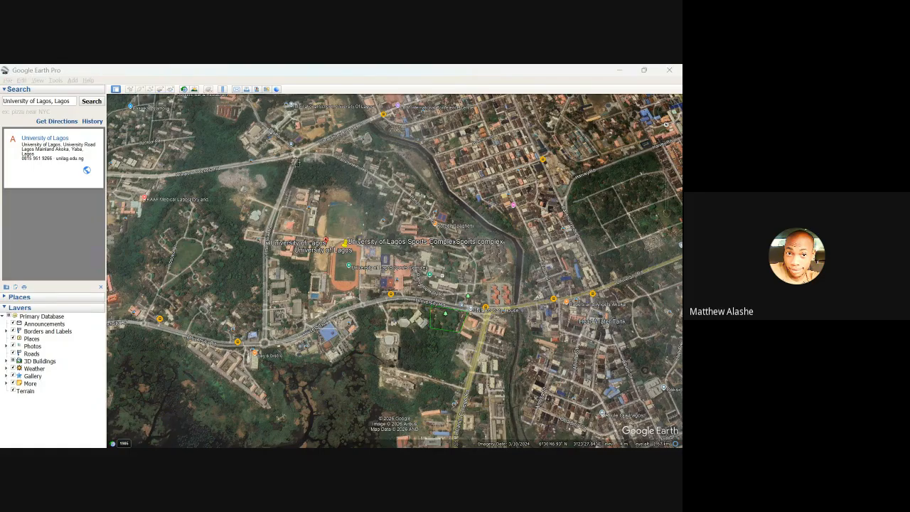
left_click(297, 154)
left_click(265, 341)
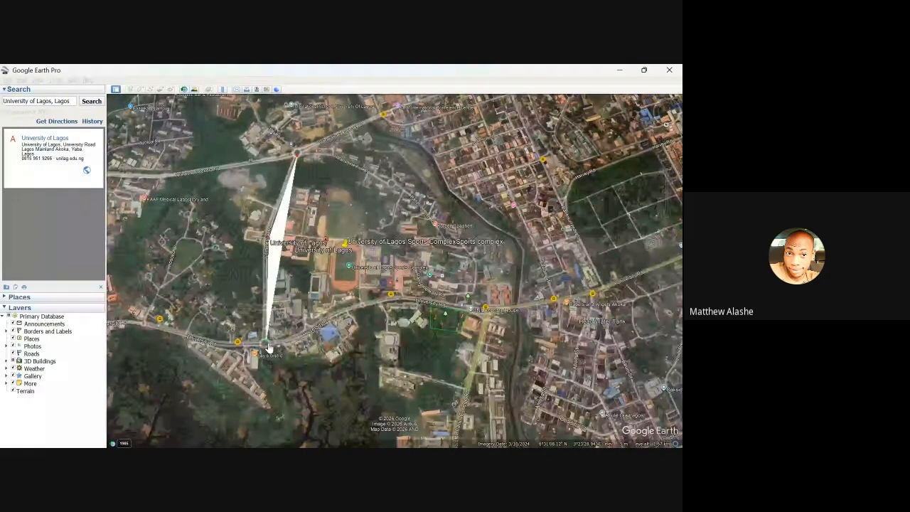
left_click(331, 320)
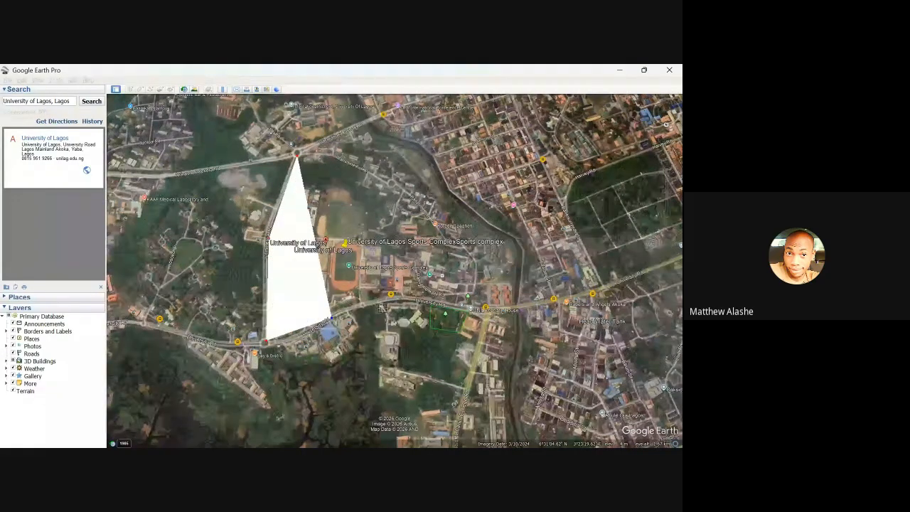
left_click(362, 303)
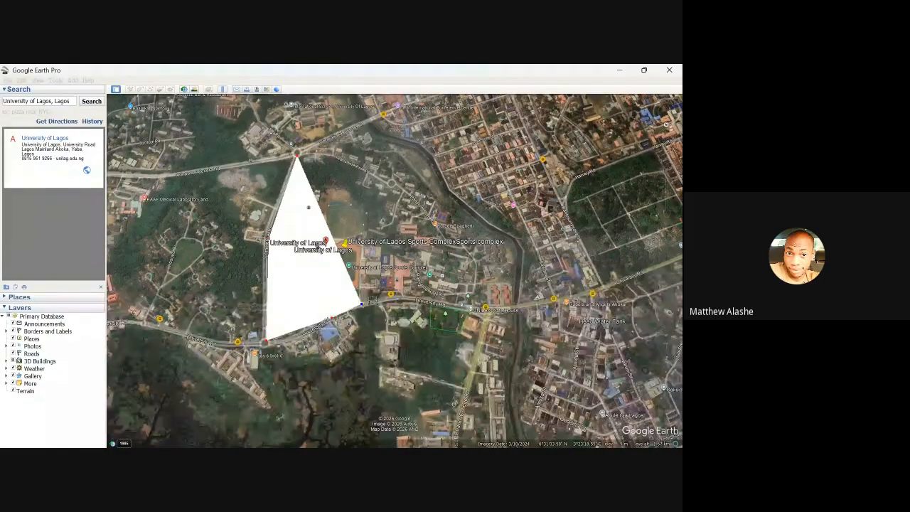
left_click(390, 293)
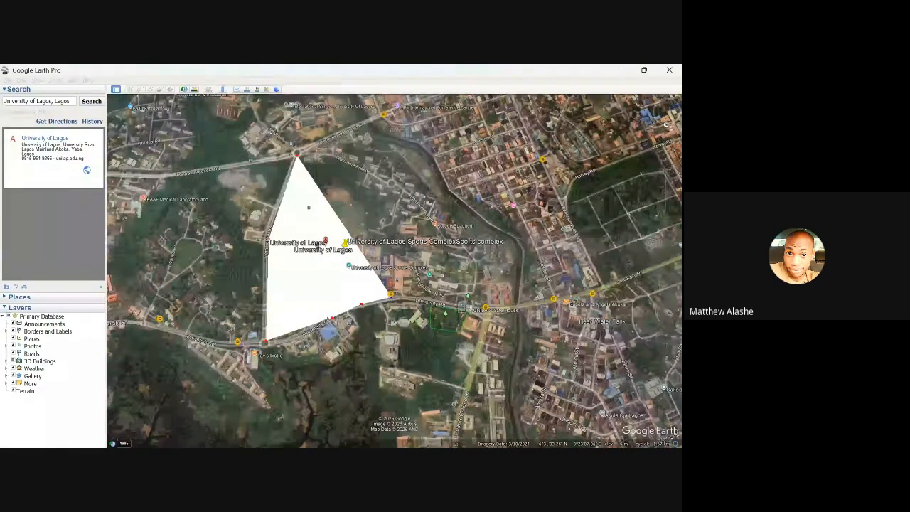
left_click(467, 306)
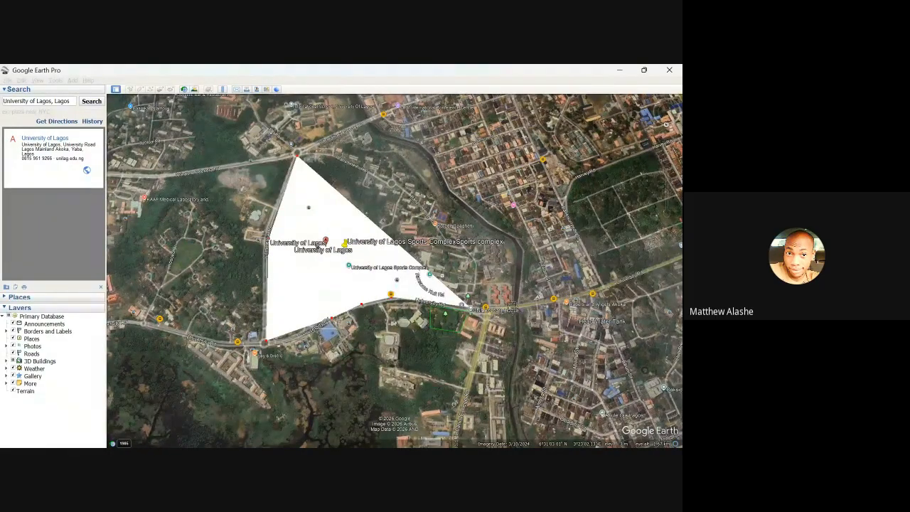
left_click(511, 308)
left_click(515, 250)
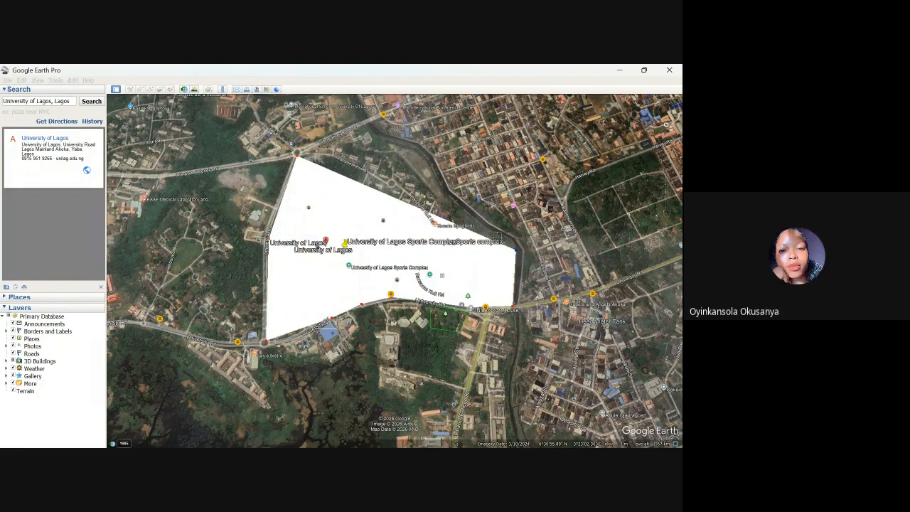
left_click(479, 225)
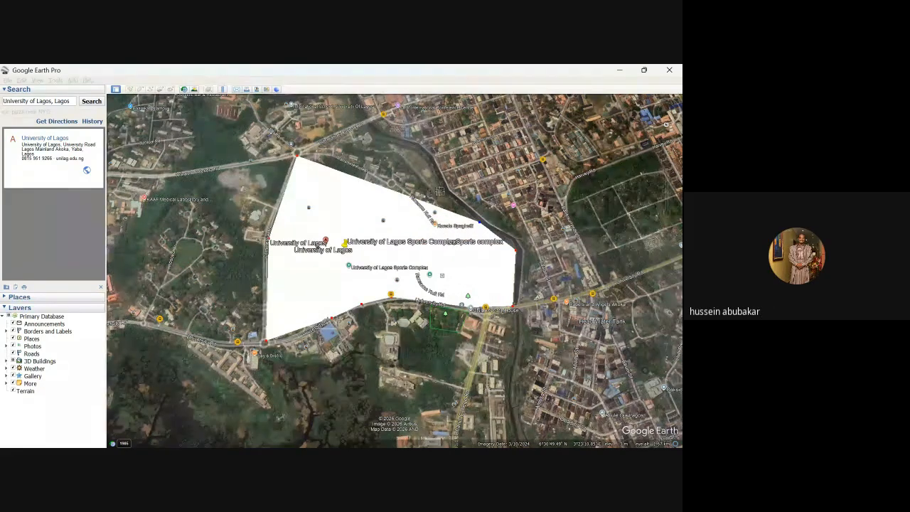
left_click(443, 192)
left_click(403, 147)
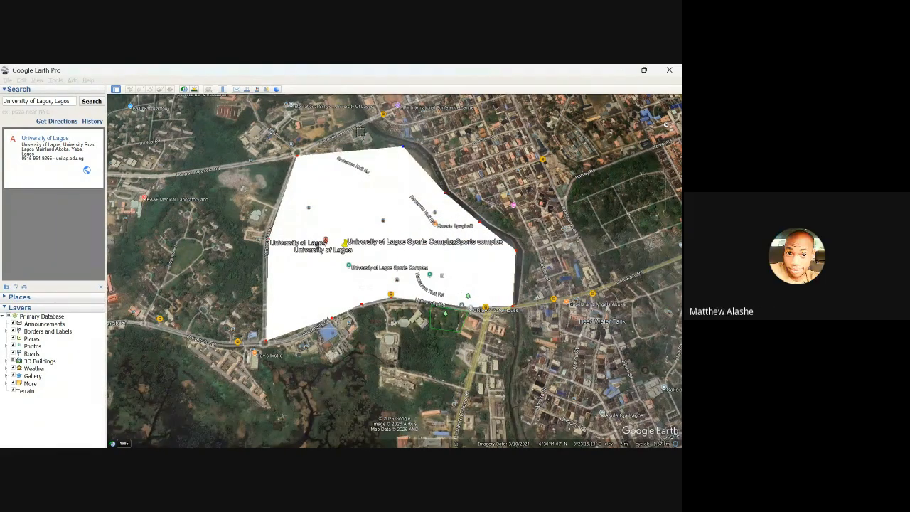
left_click(365, 131)
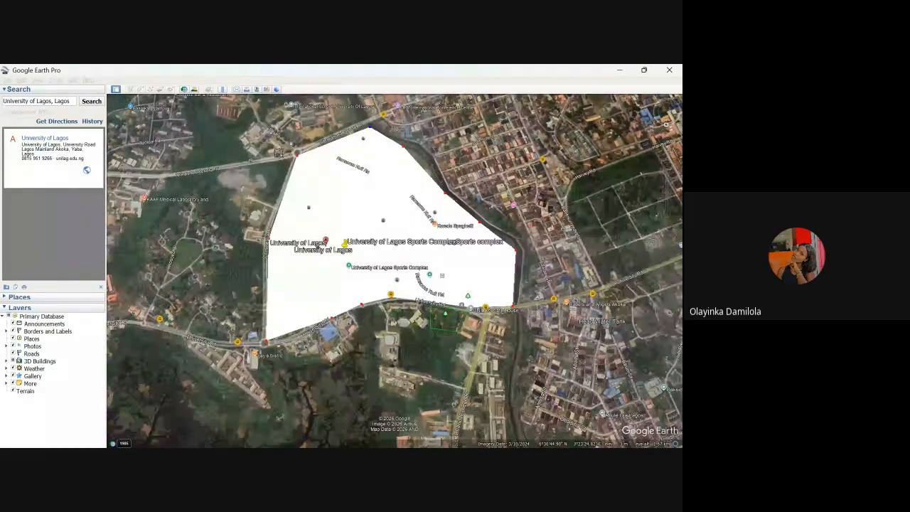
left_click(176, 340)
- Examine the wider area around the University of Lagos, including the lagoon shoreline, neighbouring districts and main roads
scroll(554, 242, "down", 1)
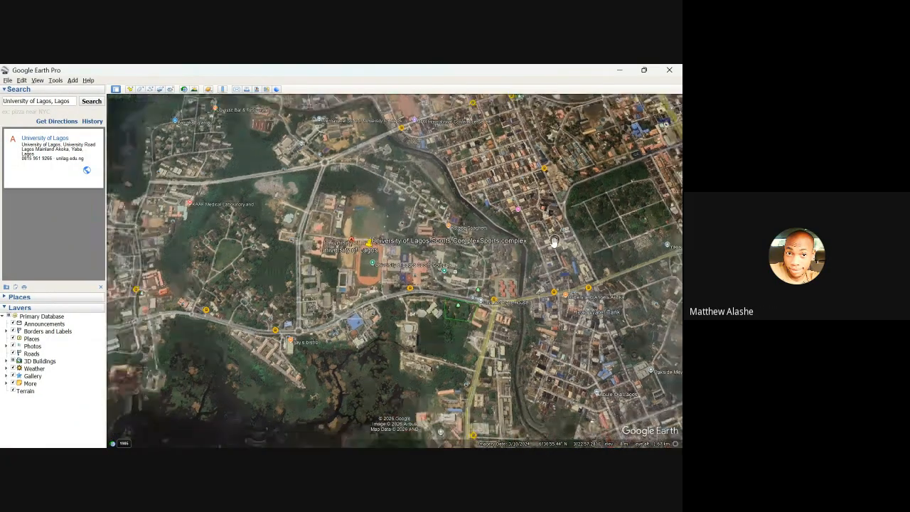
scroll(554, 241, "down", 2)
left_click_drag(471, 211, 347, 225)
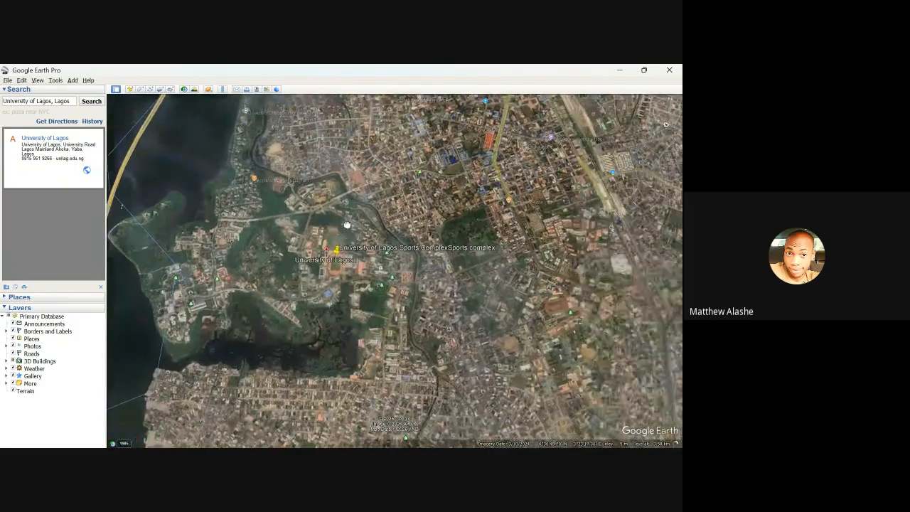
scroll(420, 235, "down", 2)
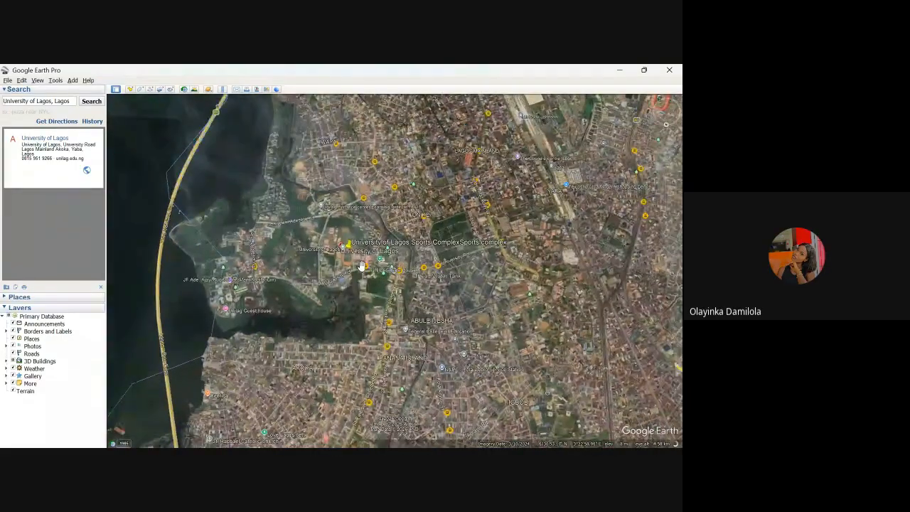
scroll(361, 266, "up", 2)
scroll(464, 256, "up", 1)
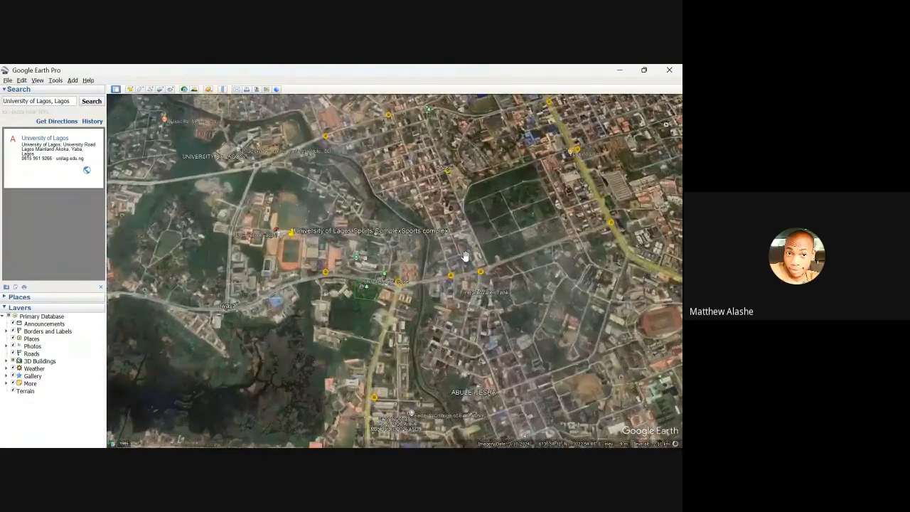
scroll(464, 256, "down", 2)
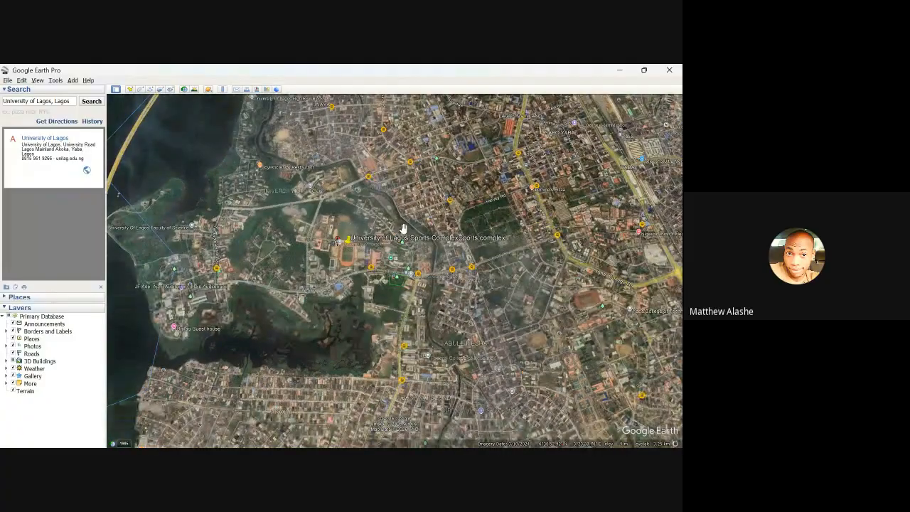
scroll(276, 262, "down", 2)
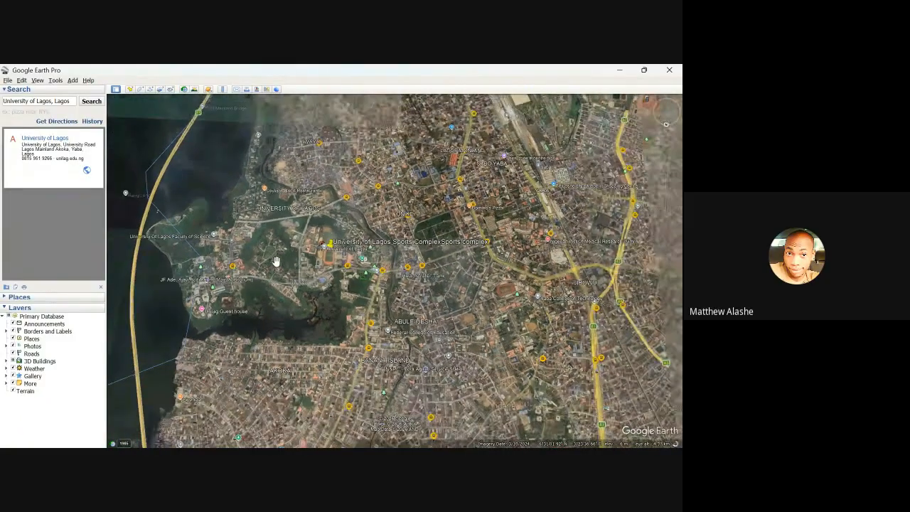
scroll(366, 307, "up", 1)
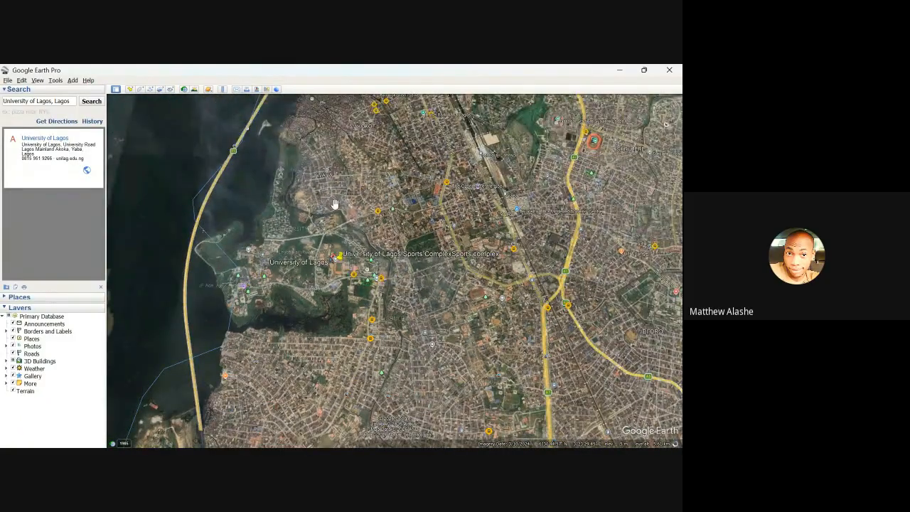
left_click_drag(369, 198, 367, 209)
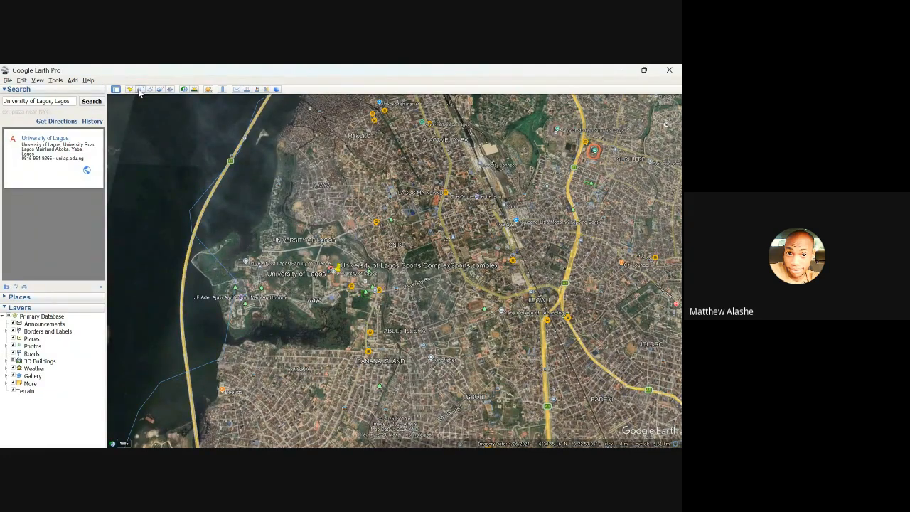
- Start a new polygon and trace the lagoon shoreline from the narrow strip beside Iwaya to the campus tip at the Third Mainland Bridge
left_click(140, 89)
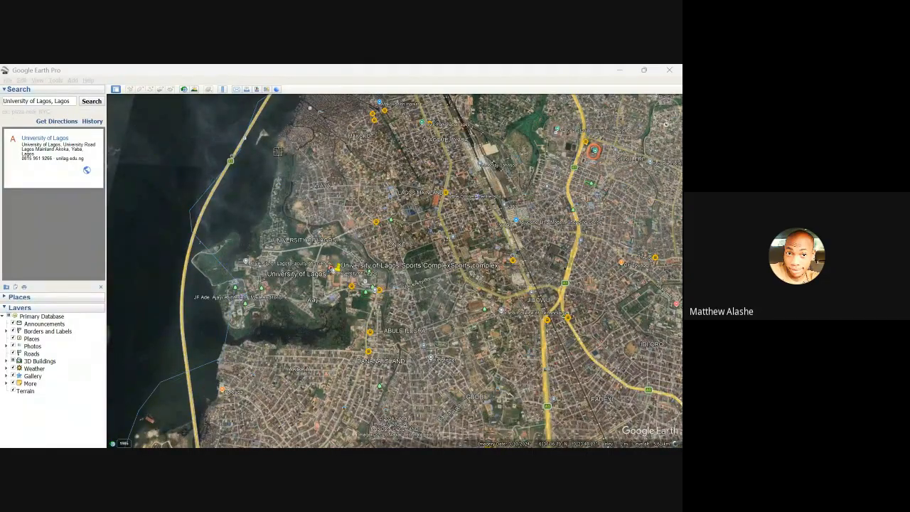
left_click(277, 150)
left_click(278, 165)
left_click(275, 179)
left_click(273, 193)
left_click(267, 206)
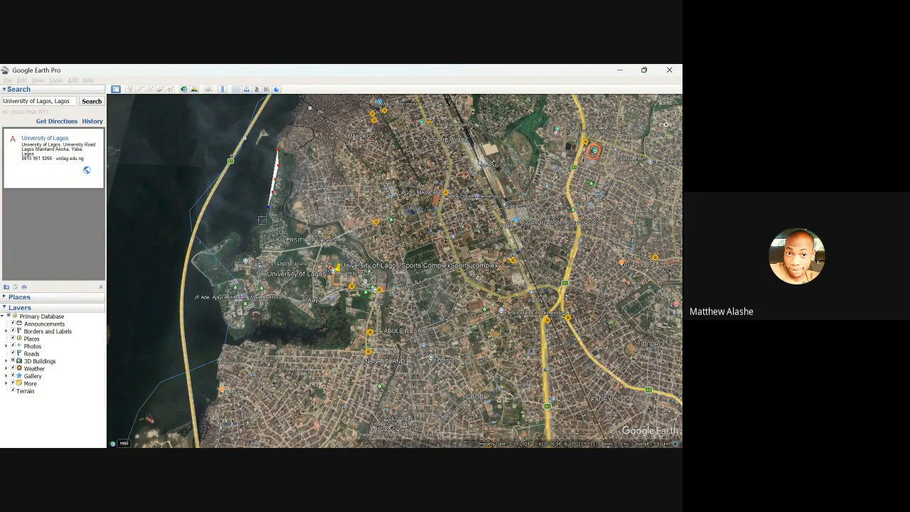
left_click(262, 220)
left_click(254, 226)
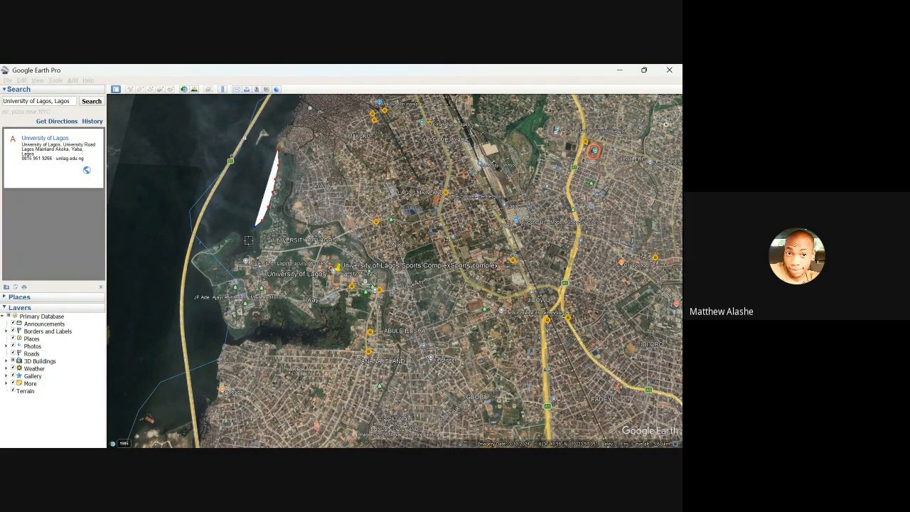
left_click(241, 231)
left_click(232, 235)
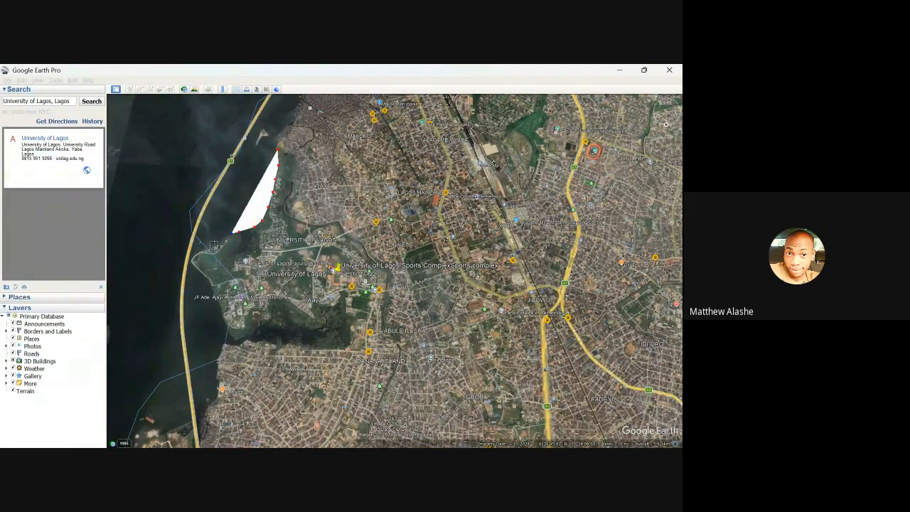
left_click(213, 248)
left_click(202, 250)
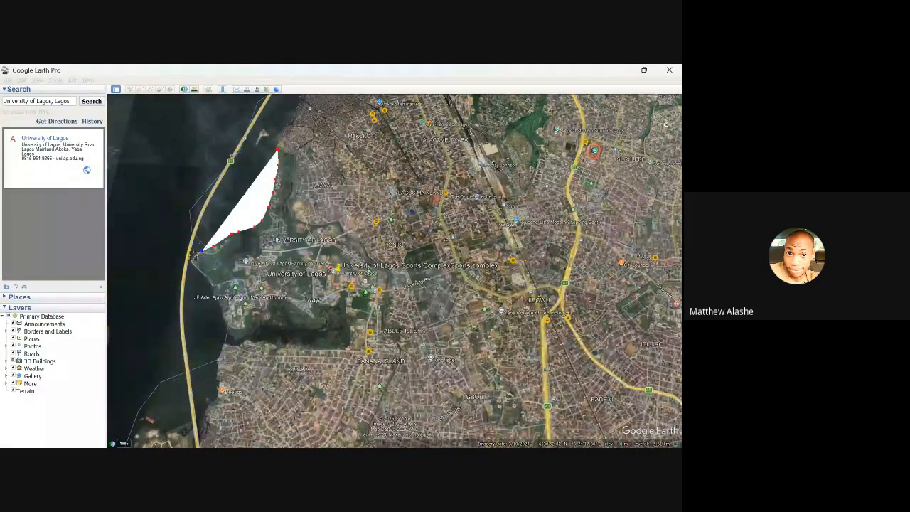
left_click(194, 255)
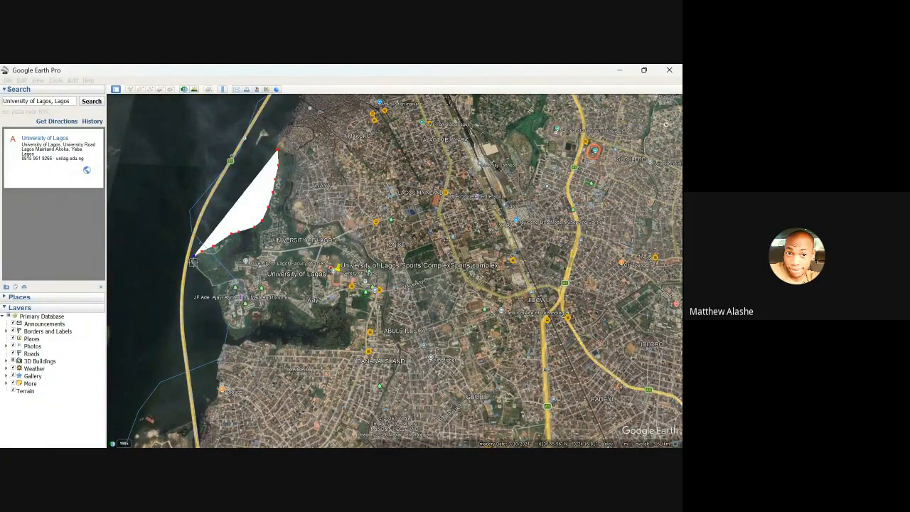
left_click(193, 262)
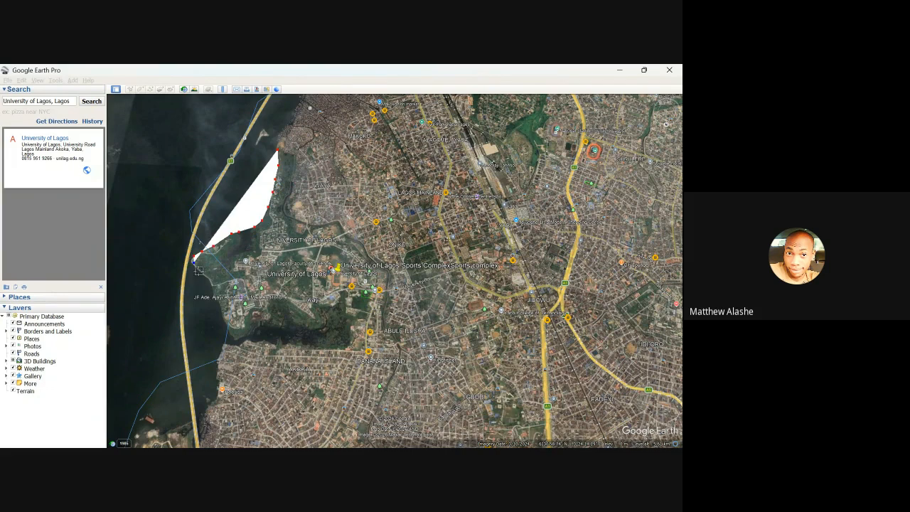
- Continue the polygon along the shore past the J.F. Ade. Ajayi Auditorium and around the wooded creek to its inland end near Abule Ijesha
left_click(206, 280)
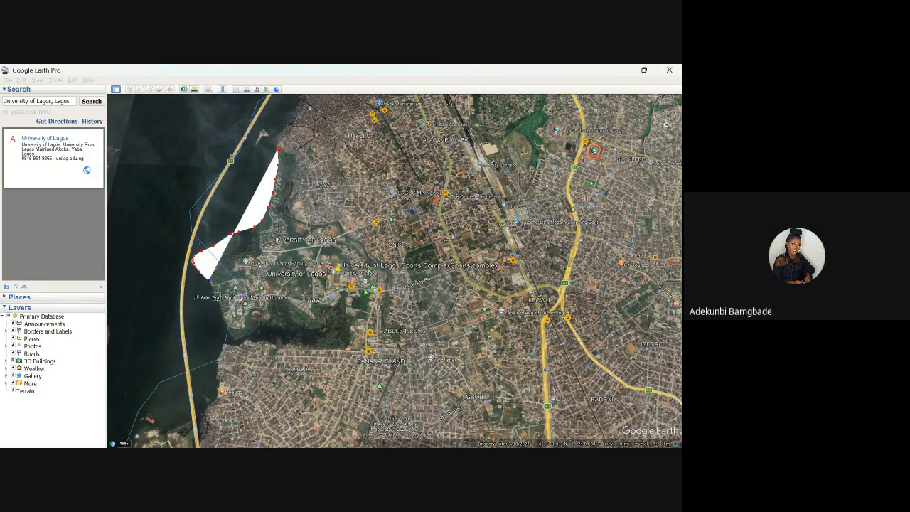
left_click(211, 289)
left_click(219, 307)
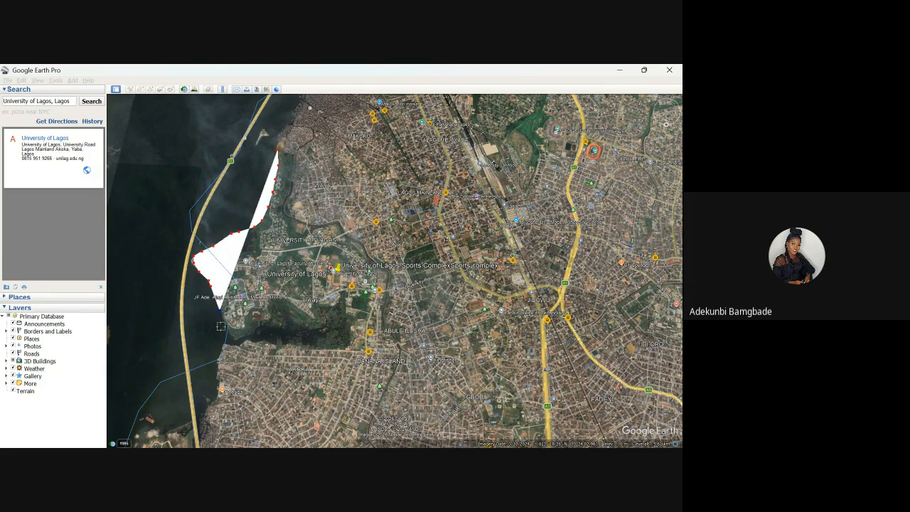
left_click(224, 327)
left_click(230, 338)
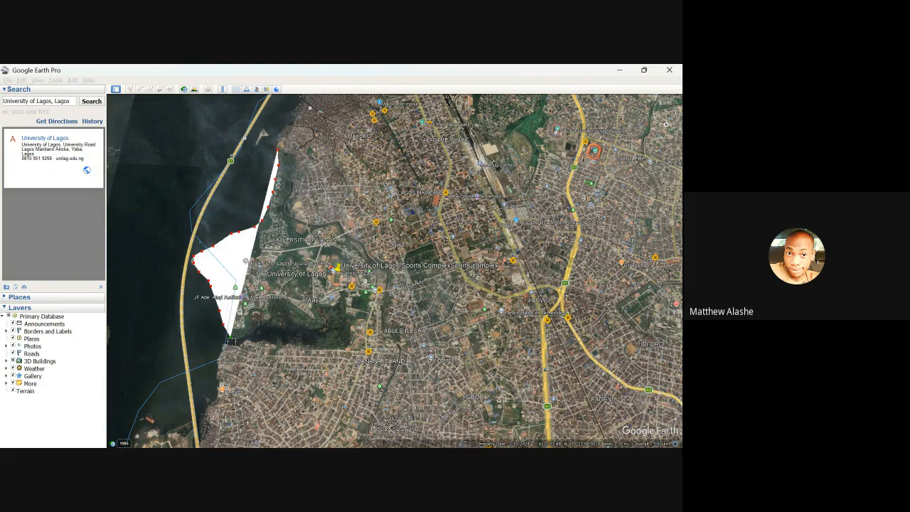
left_click(244, 337)
left_click(254, 334)
left_click(263, 328)
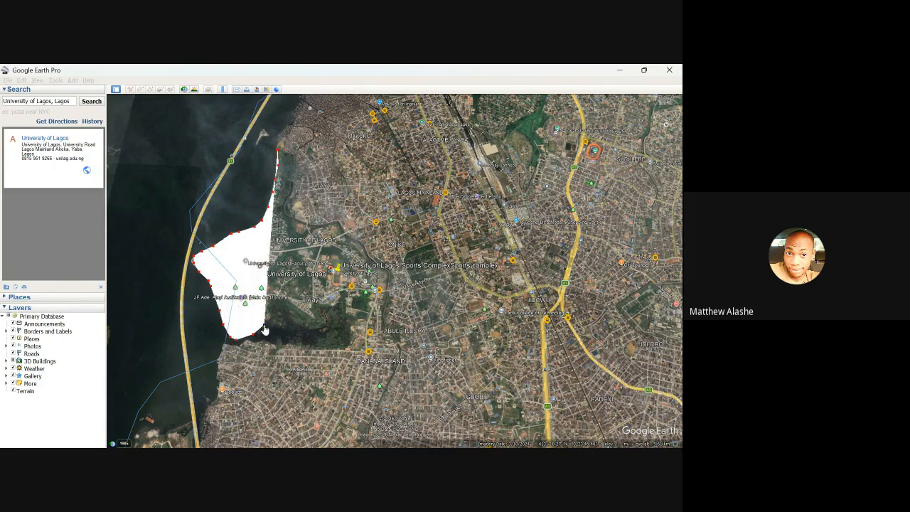
left_click(276, 330)
left_click(277, 343)
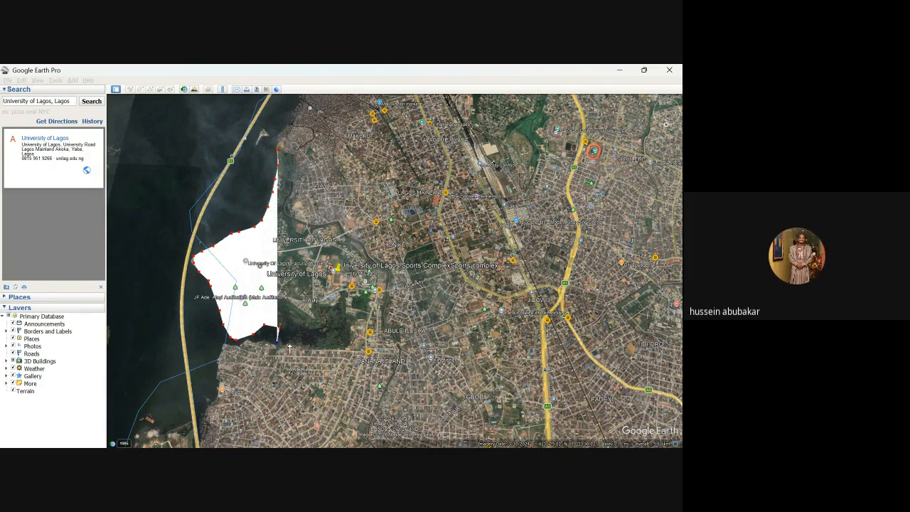
left_click(293, 348)
left_click(309, 346)
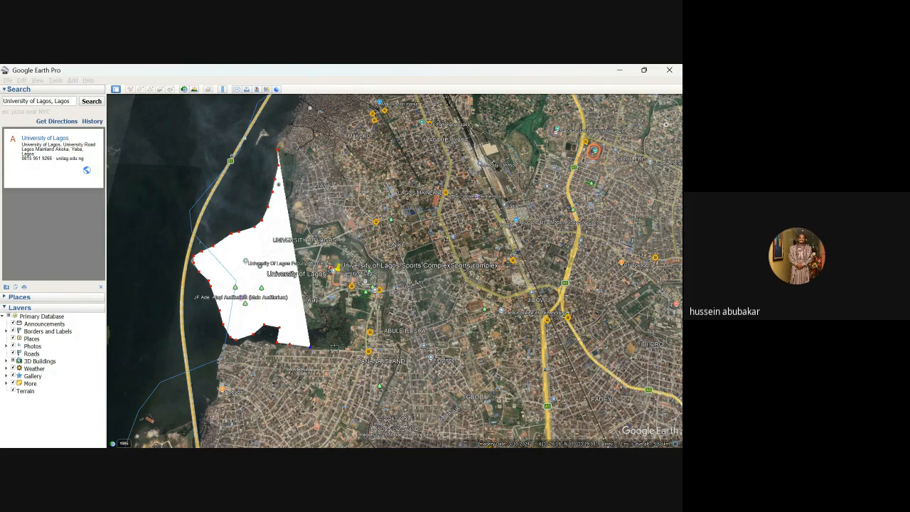
left_click(335, 348)
left_click(344, 348)
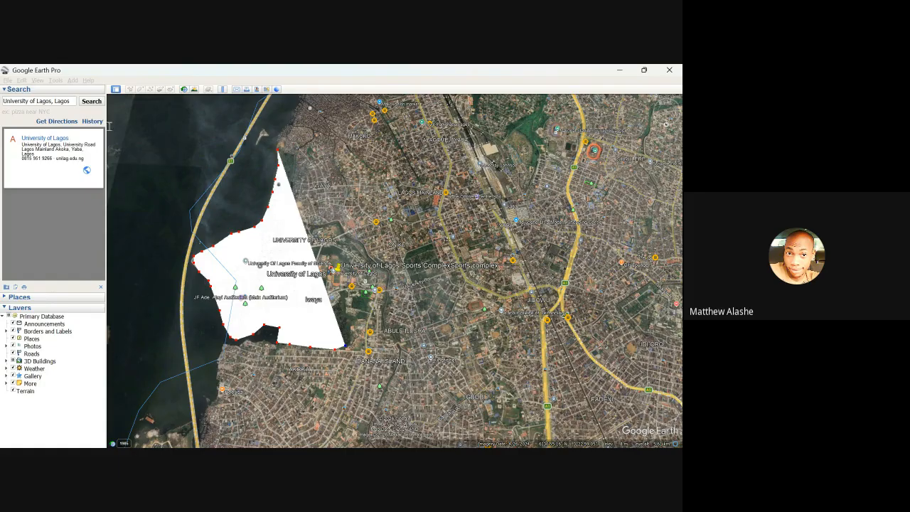
- Switch the polygon to outline only and extend it from the creek's inland end along the campus edge facing Abule Ijesha
left_click(97, 197)
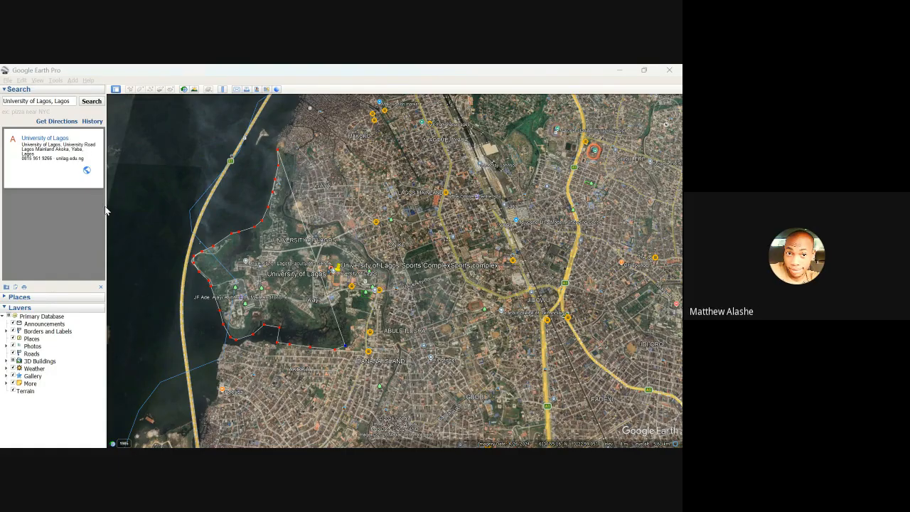
left_click(353, 336)
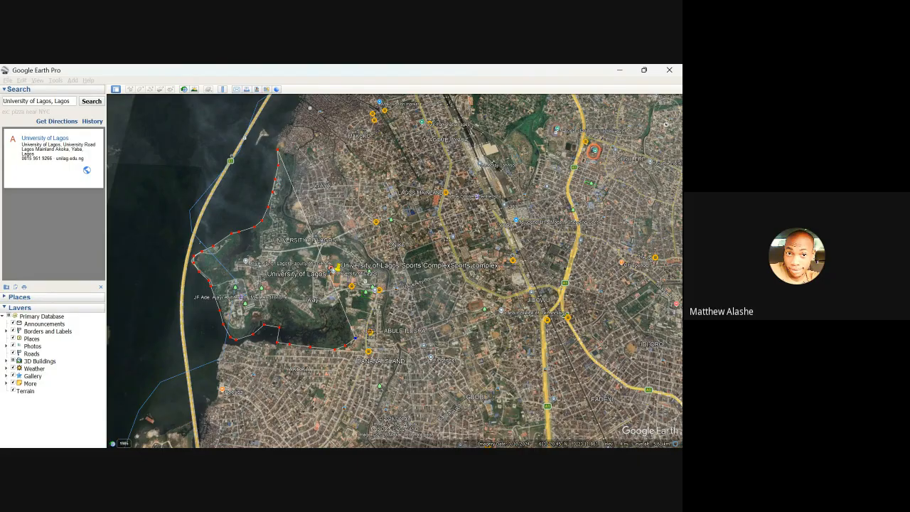
left_click(364, 321)
left_click(371, 303)
left_click(375, 292)
left_click(387, 287)
left_click(386, 269)
- Complete the polygon along the canal past Onike and Iwaya to the shoreline strip, and save it as "University of Lagos"
left_click(367, 256)
left_click(358, 245)
left_click(346, 235)
left_click(342, 226)
left_click(327, 225)
left_click(304, 225)
left_click(290, 219)
left_click(282, 211)
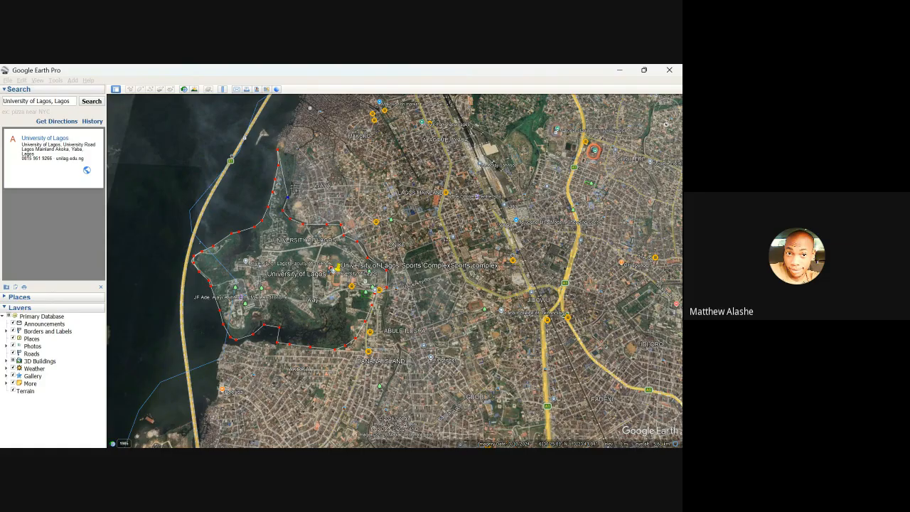
left_click(292, 183)
left_click(296, 155)
left_click(74, 175)
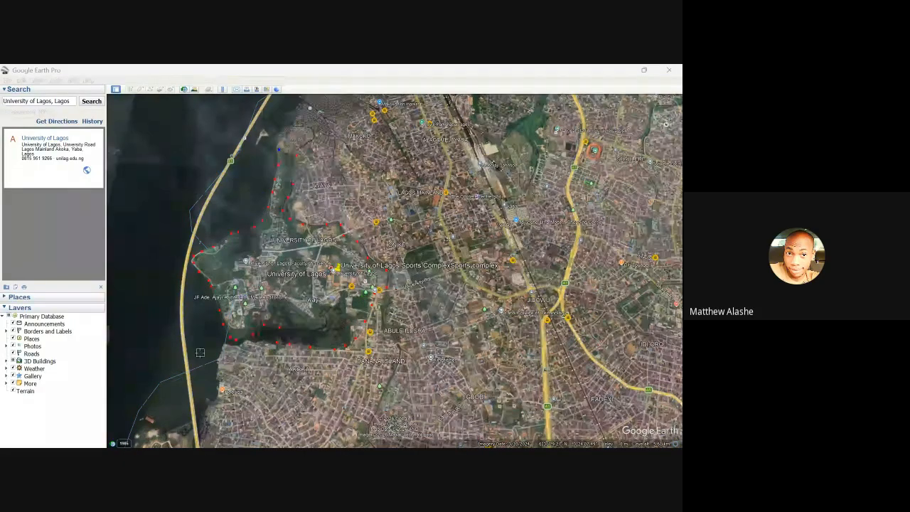
left_click(139, 335)
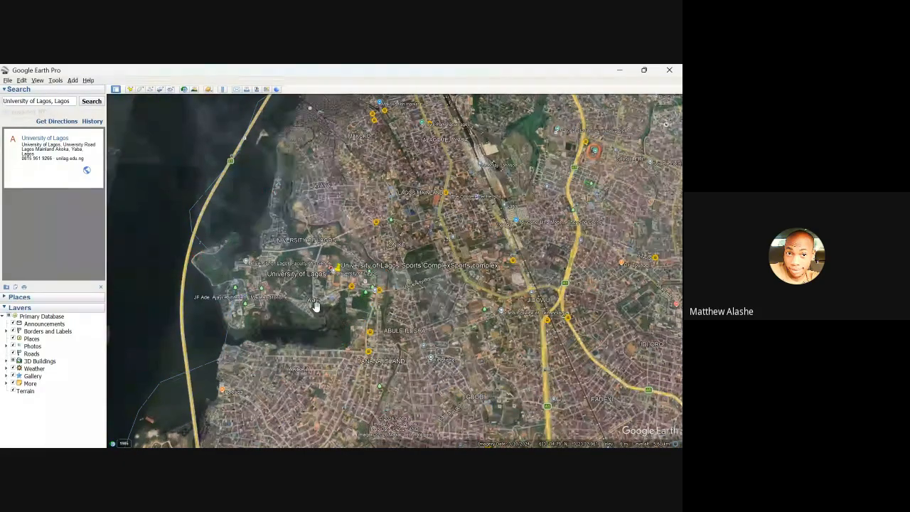
- Expand the More layer group and the Places list around the University of Lagos campus view
scroll(324, 278, "down", 2)
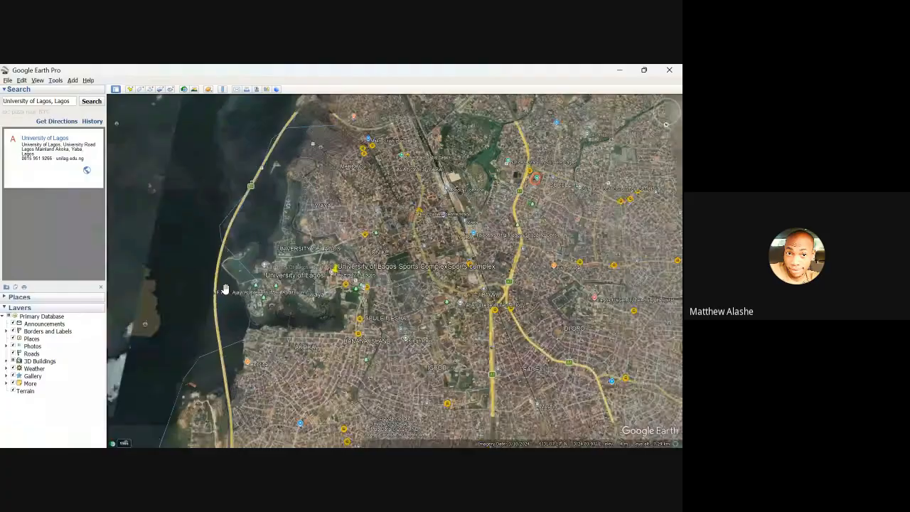
scroll(255, 287, "up", 2)
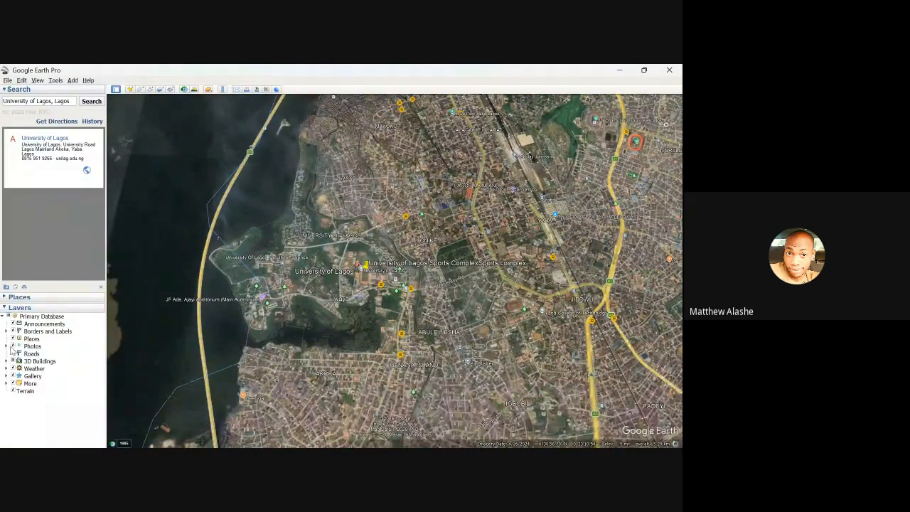
left_click(7, 383)
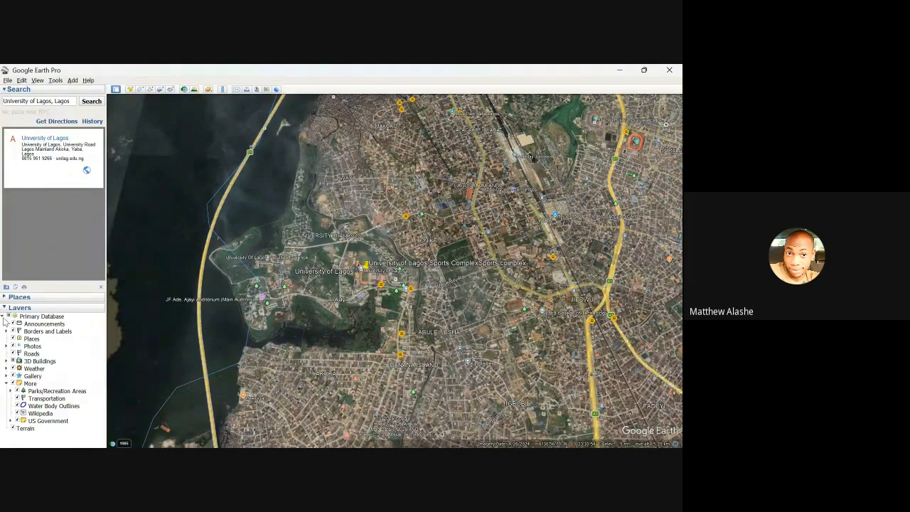
left_click(4, 297)
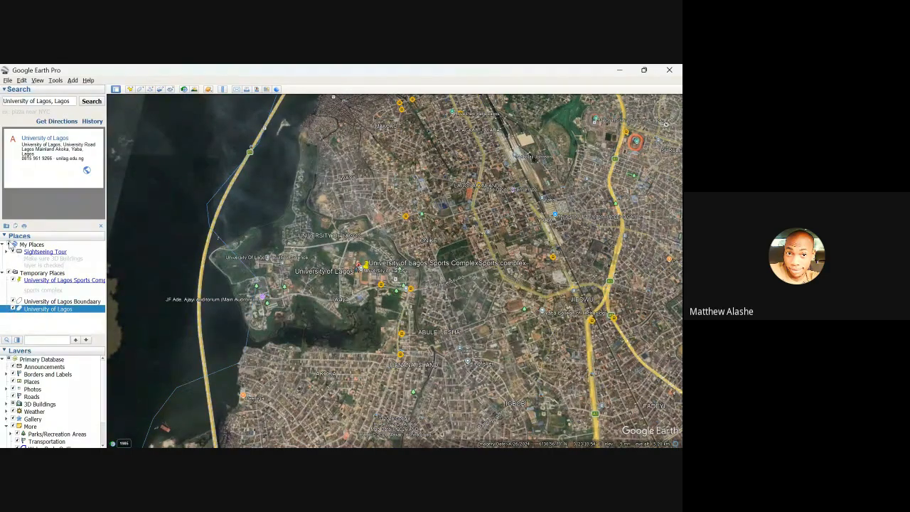
- Toggle the visibility of the sports complex placemark and the "University of Lagos Boundaary" and "University of Lagos" polygons
left_click(14, 281)
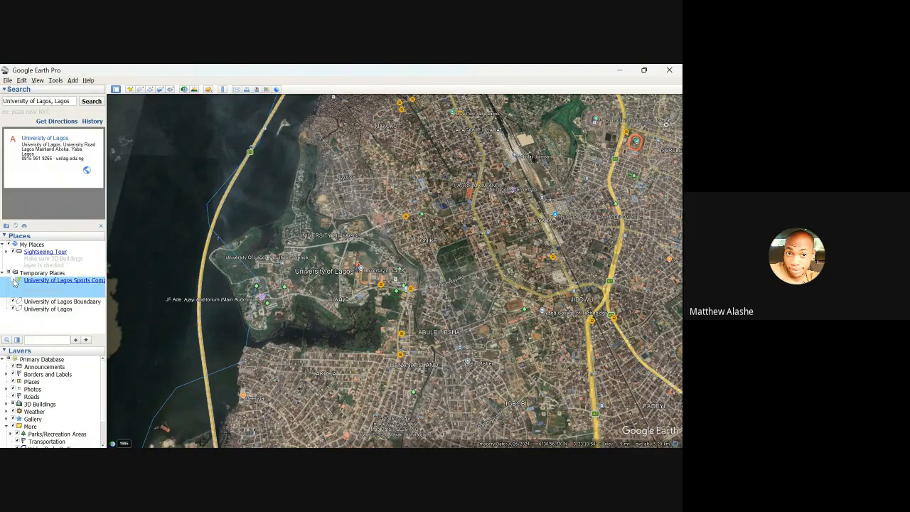
left_click(14, 281)
left_click(12, 302)
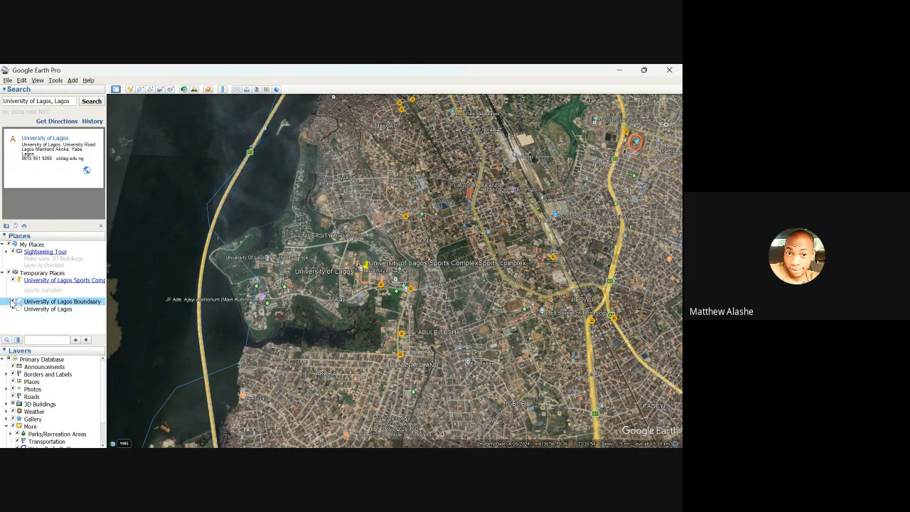
left_click(14, 310)
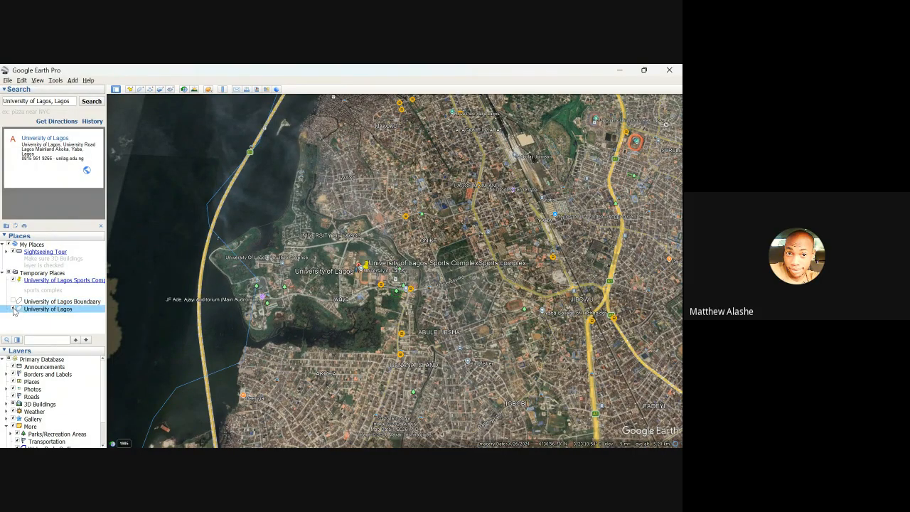
left_click(14, 302)
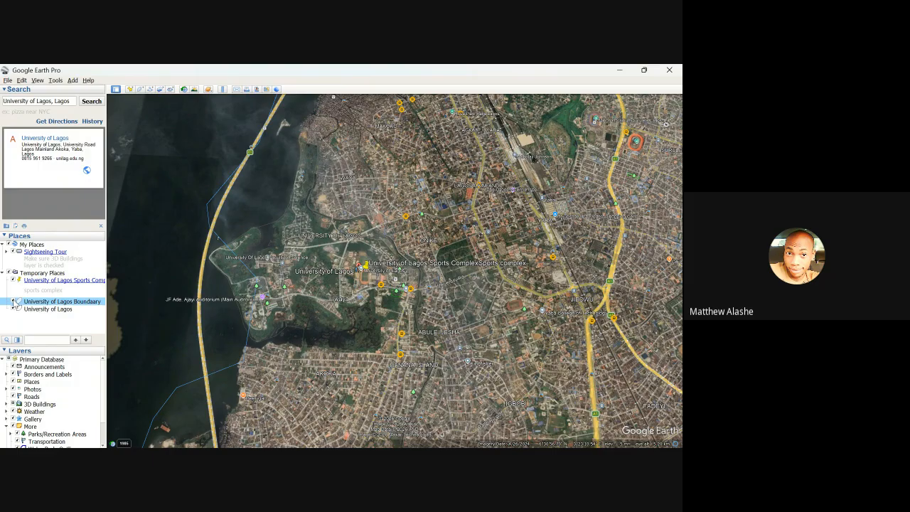
left_click(15, 310)
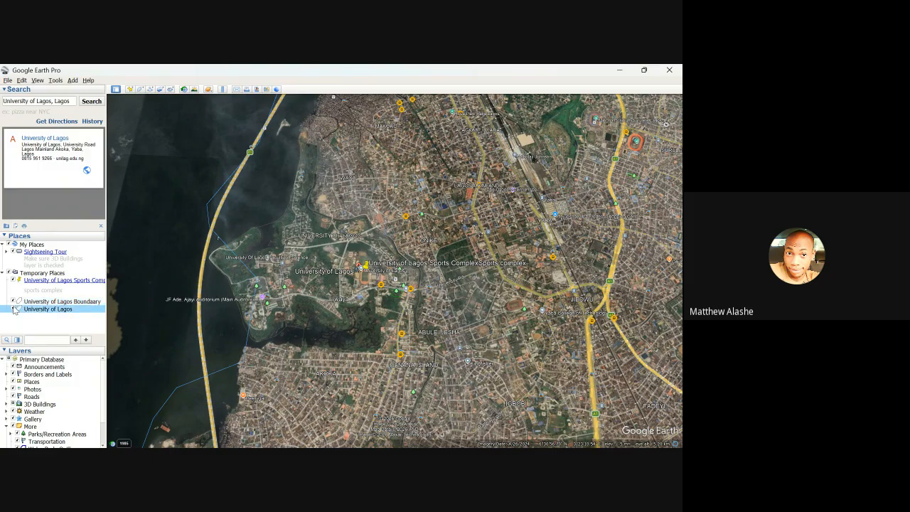
- Fly to the "University of Lagos" polygon and try giving it a very thick red outline
double_click(73, 310)
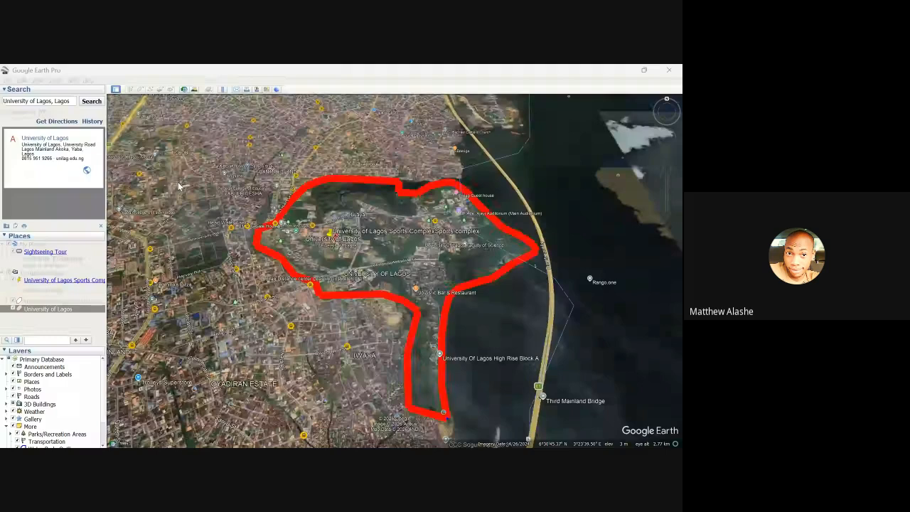
left_click(179, 333)
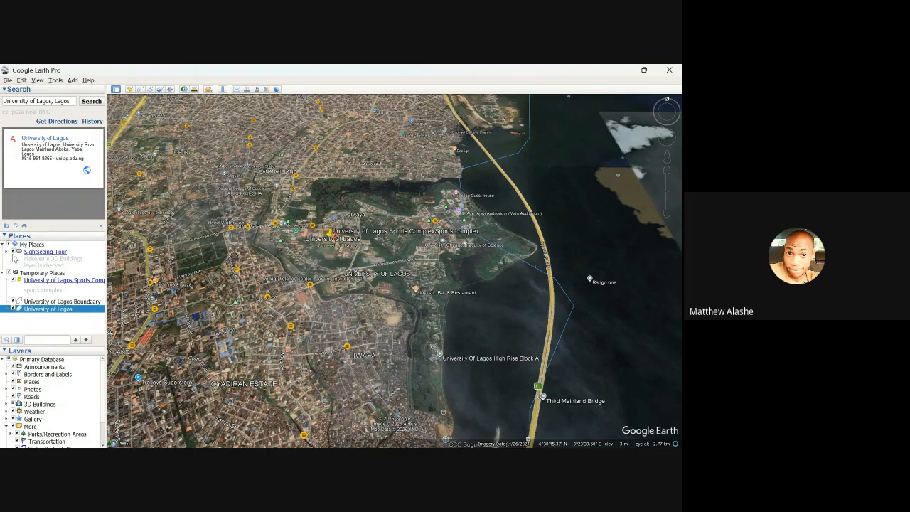
- Delete the "University of Lagos Boundaary" polygon from Temporary Places
left_click(42, 302)
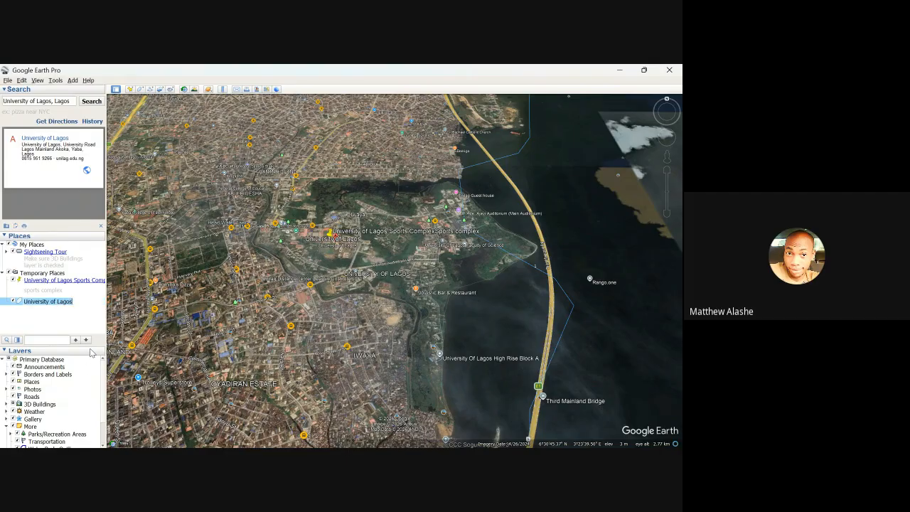
left_click(71, 314)
- Give the "University of Lagos" polygon a red, moderately thick outline with no fill and view the whole campus boundary
left_click(59, 305)
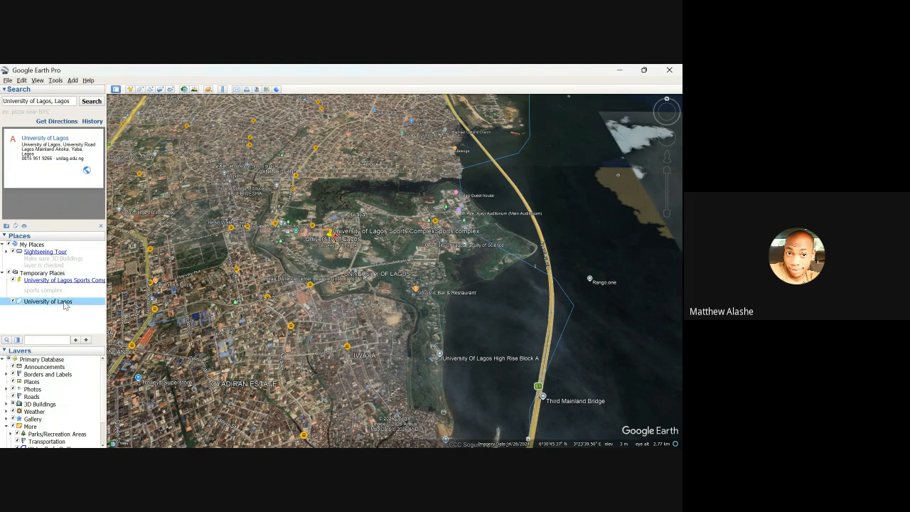
left_click(91, 394)
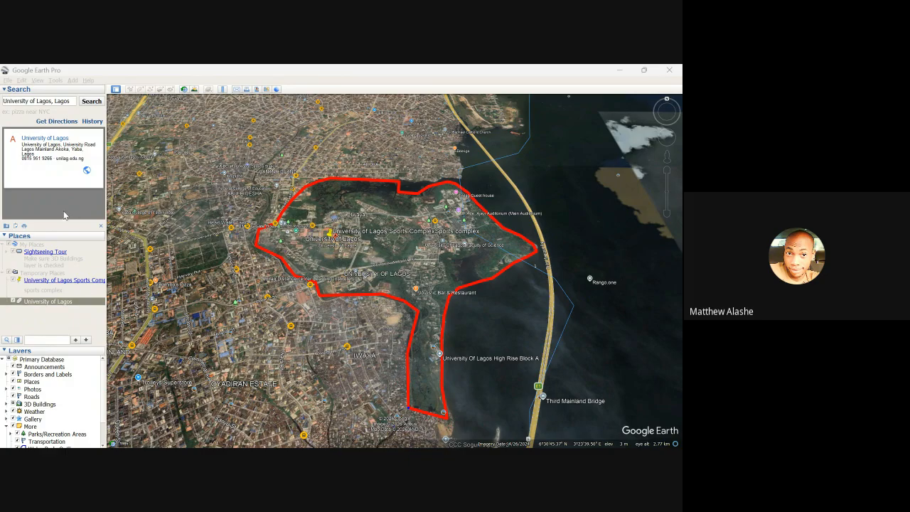
left_click(143, 331)
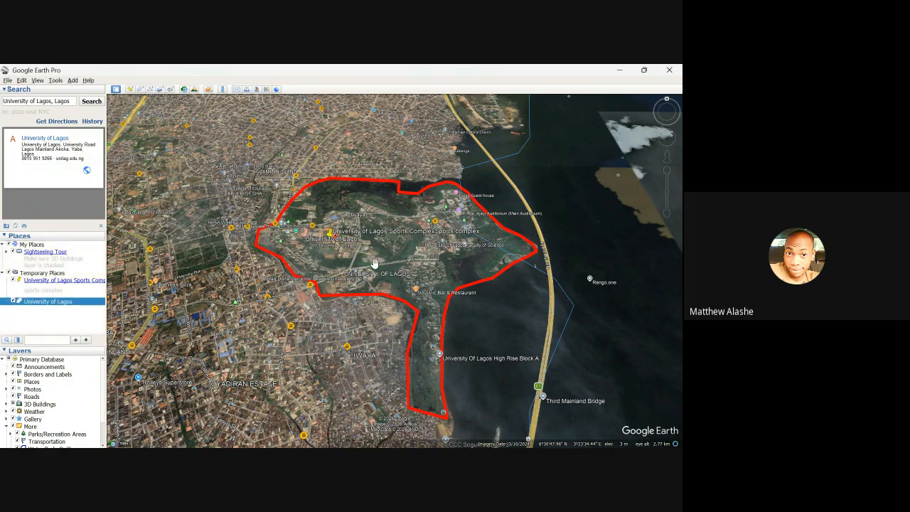
scroll(396, 281, "down", 1)
scroll(391, 285, "down", 2)
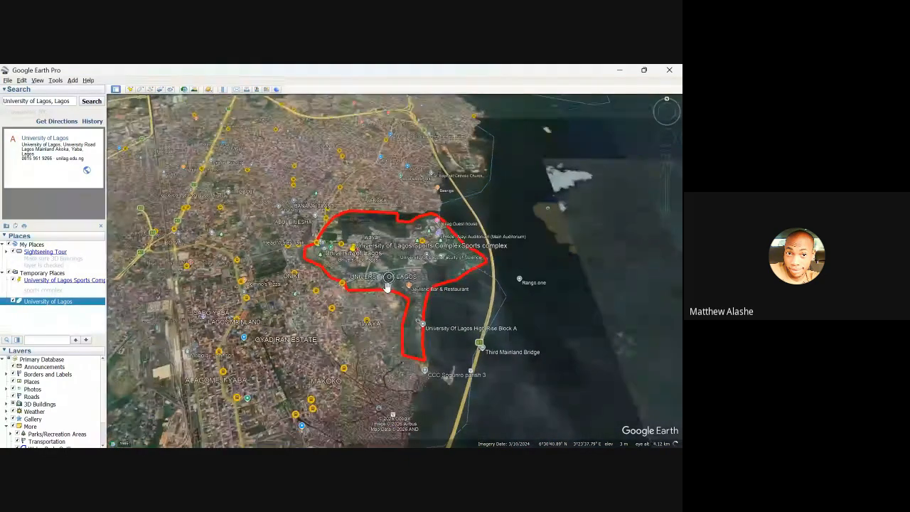
scroll(430, 286, "up", 2)
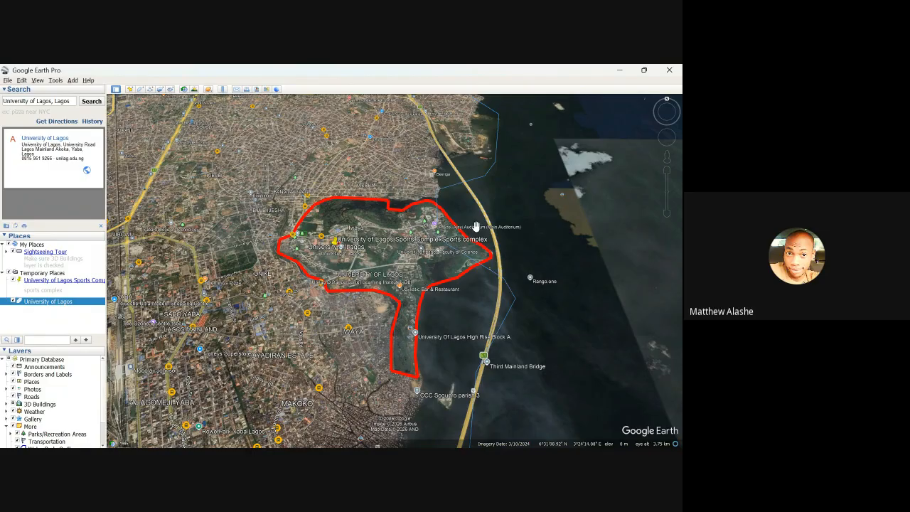
left_click(151, 90)
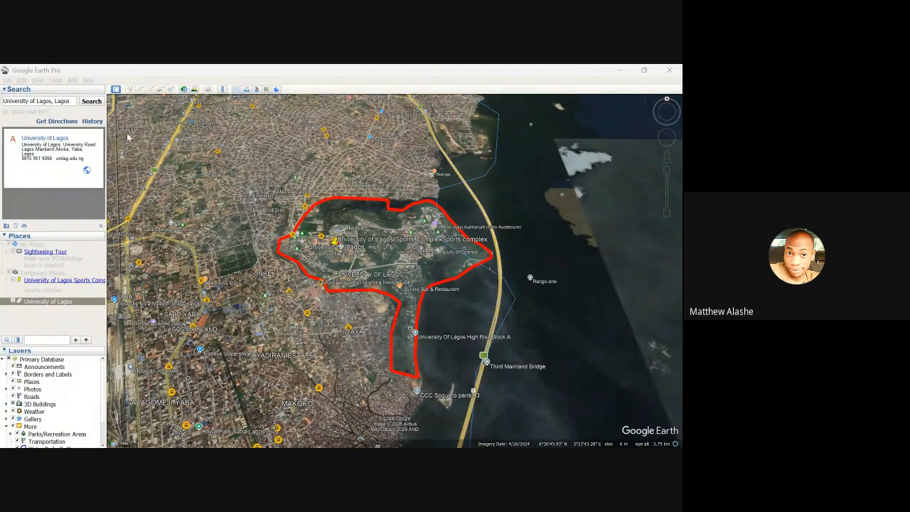
left_click(188, 109)
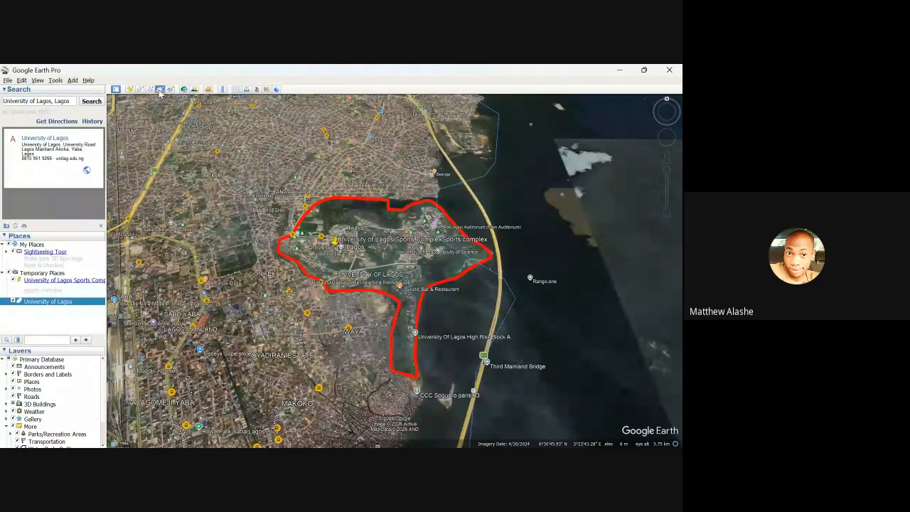
- Try adding an aerial photo of a road roundabout as an image overlay and shrinking it just north of the campus
left_click(151, 91)
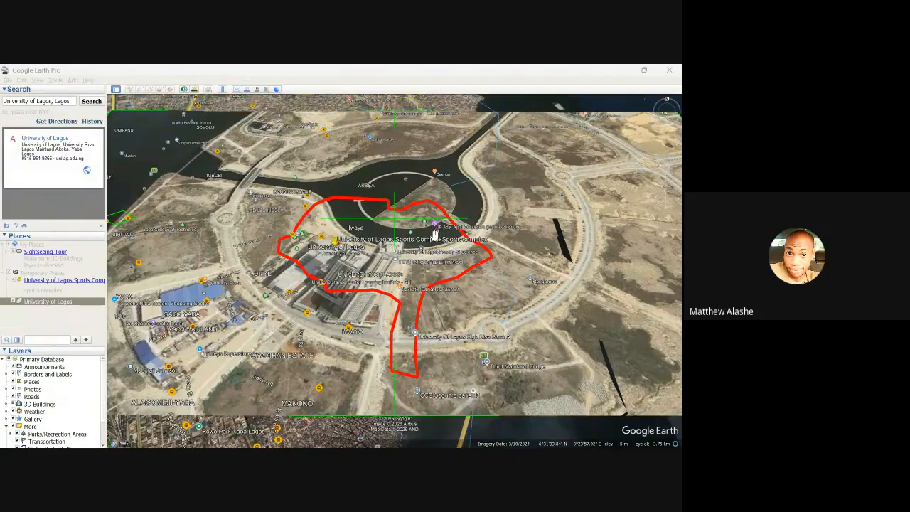
scroll(430, 226, "down", 5)
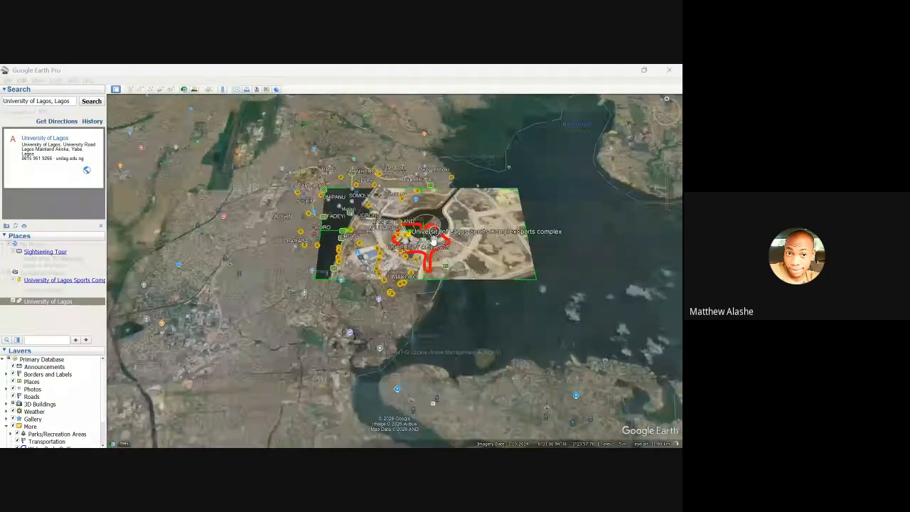
scroll(434, 238, "up", 5)
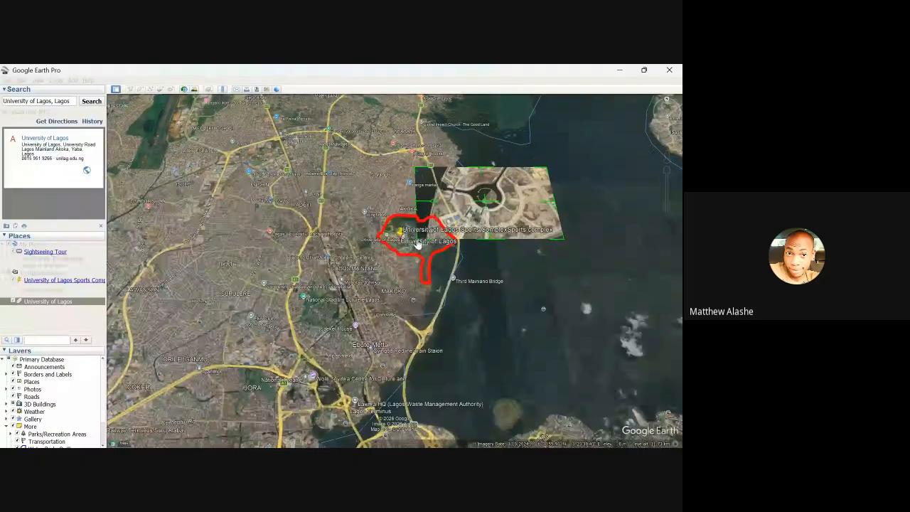
left_click_drag(547, 171, 518, 187)
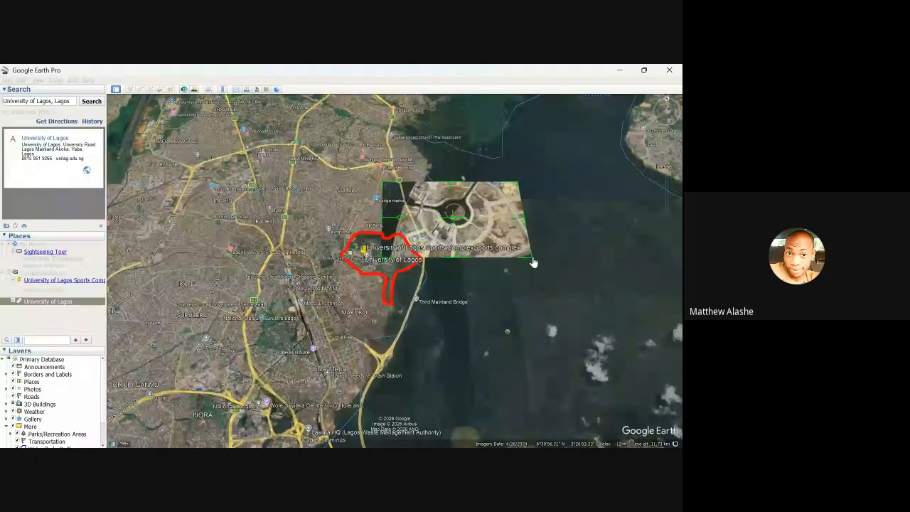
left_click_drag(533, 264, 449, 229)
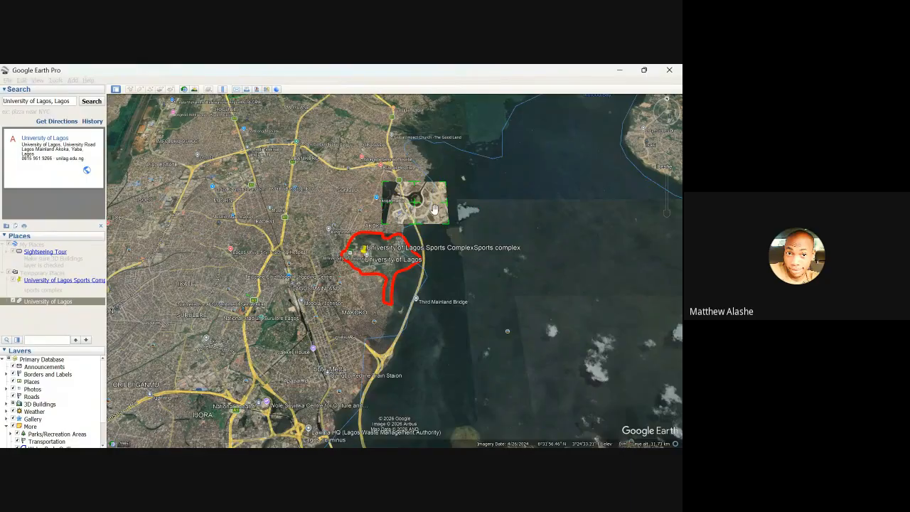
left_click_drag(438, 207, 402, 251)
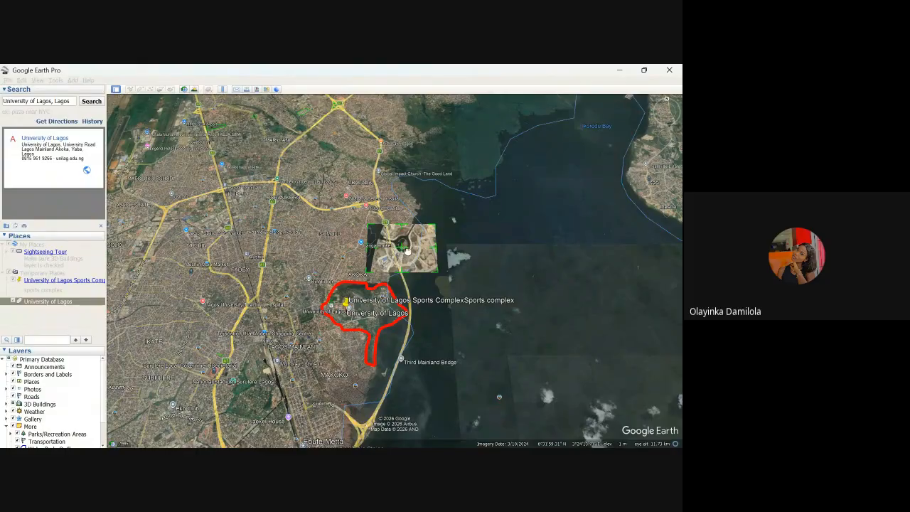
left_click_drag(407, 251, 424, 246)
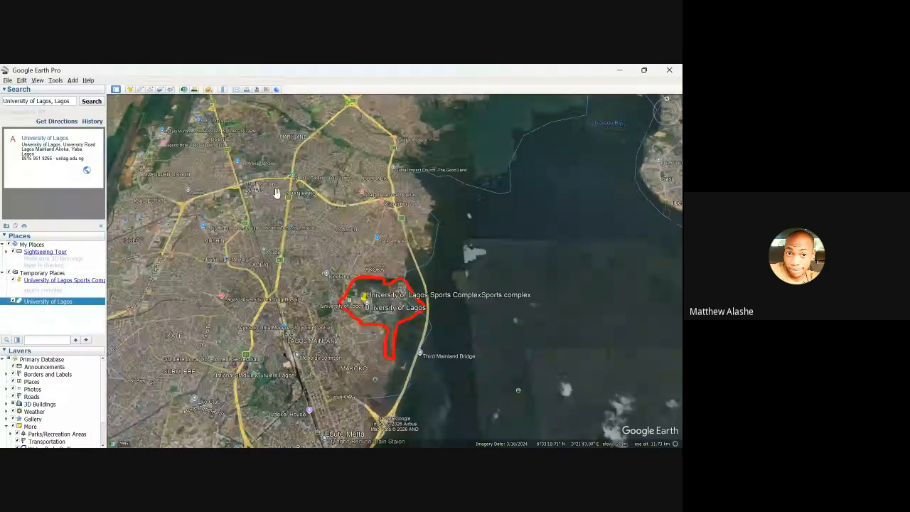
- Start a new image overlay over the whole campus using the aerial photo of the sports fields and courts
scroll(384, 299, "up", 5)
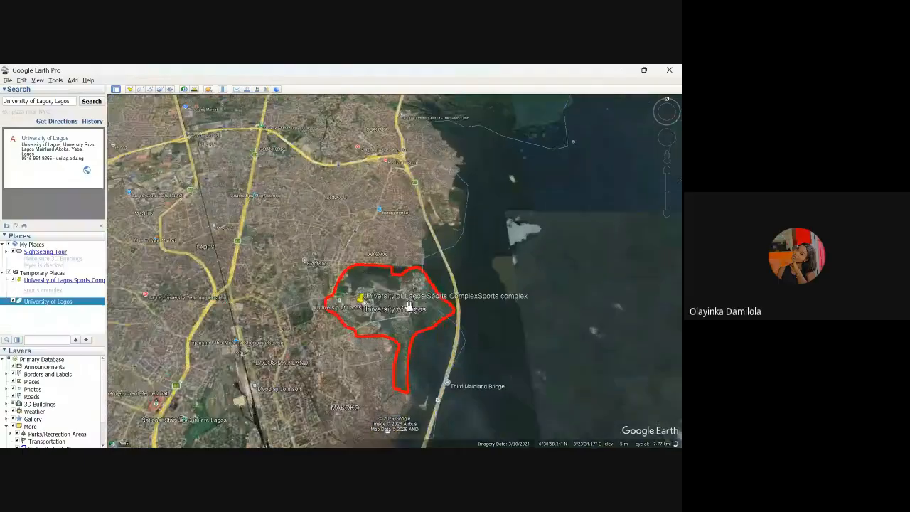
middle_click_drag(417, 308, 416, 168)
left_click_drag(390, 311, 371, 257)
scroll(371, 257, "up", 3)
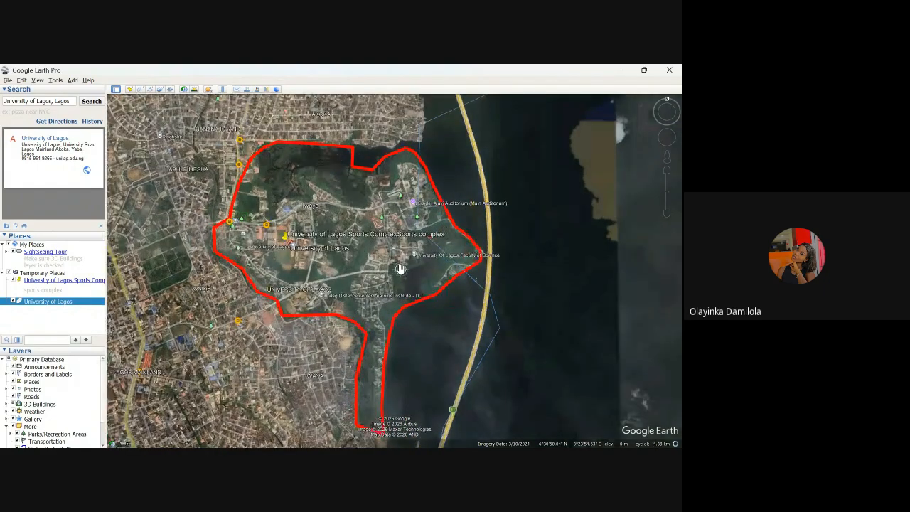
left_click_drag(375, 243, 375, 231)
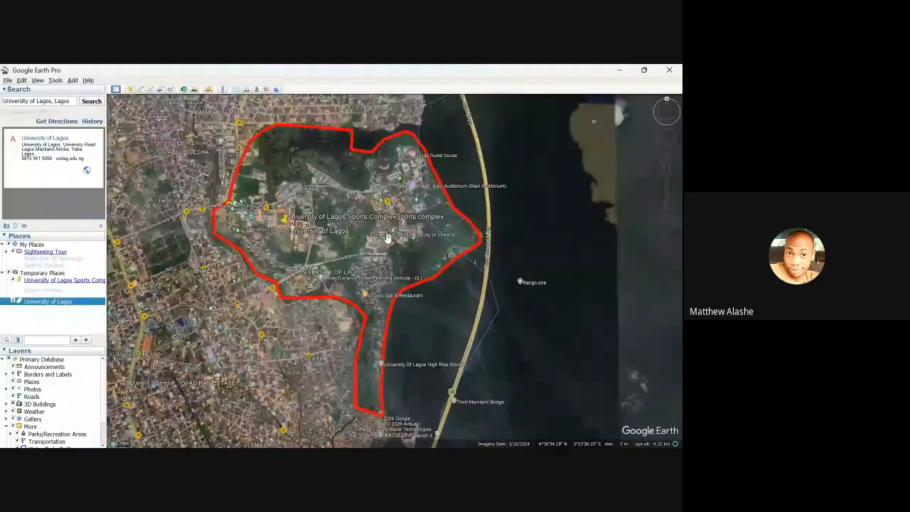
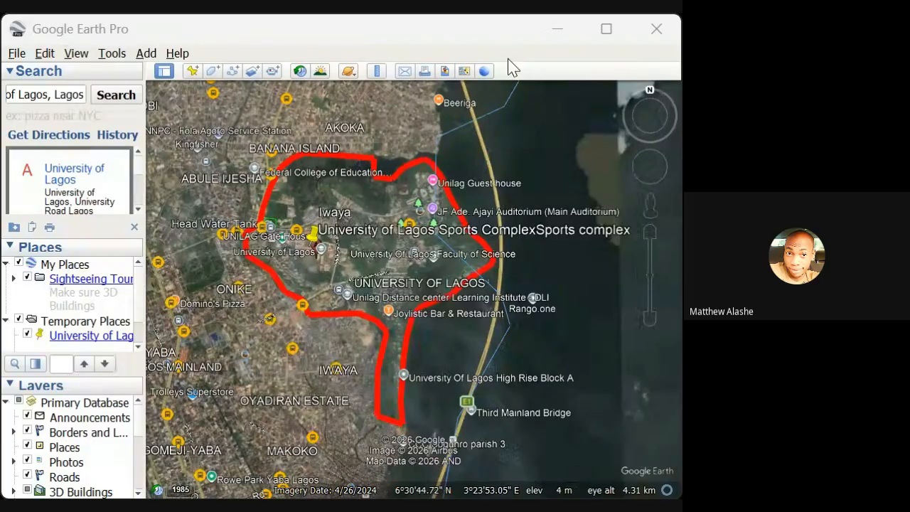
left_click(606, 29)
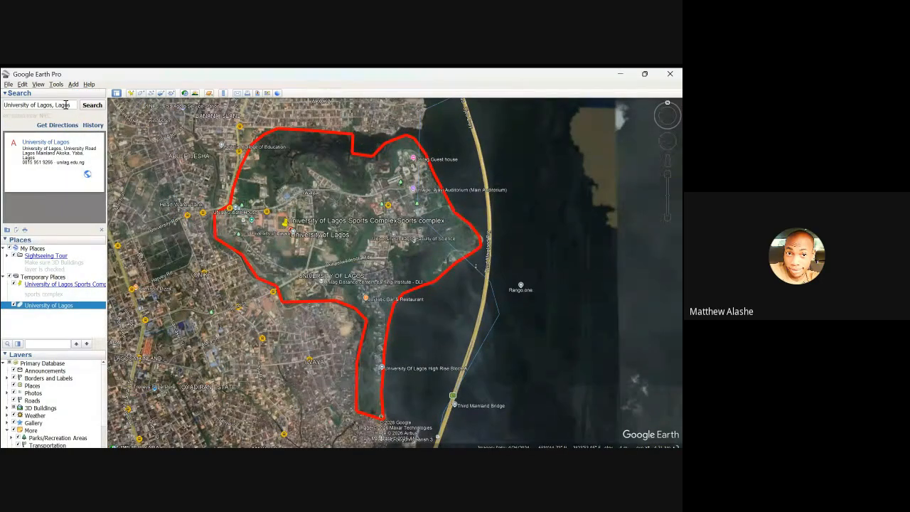
left_click(161, 93)
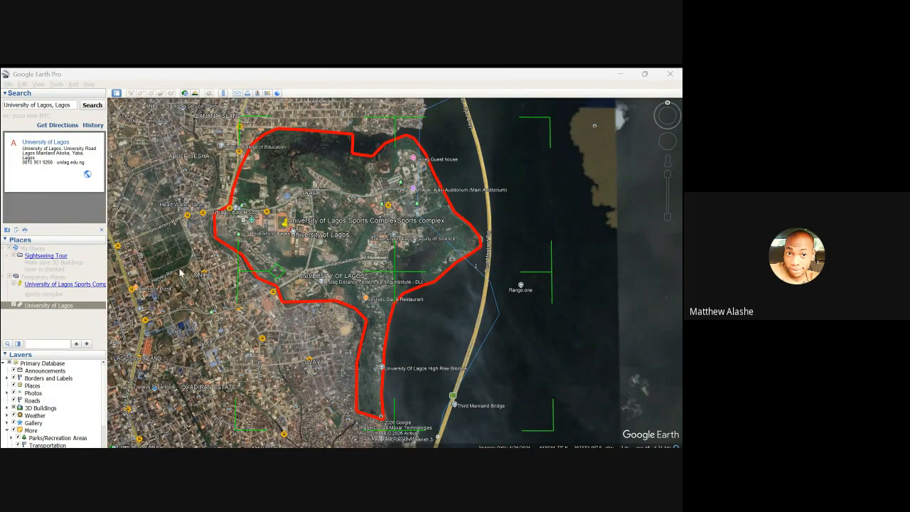
left_click(268, 346)
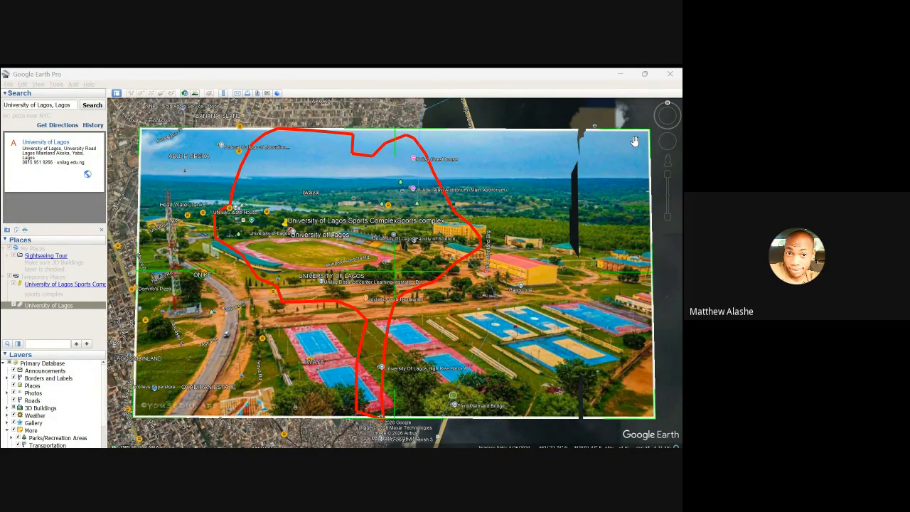
- Shrink the sports photo overlay, centre it on the sports complex placemark and save it as "Sports complex"
mouse_move(635, 142)
left_mouse_down()
mouse_move(620, 146)
mouse_move(638, 140)
left_mouse_up()
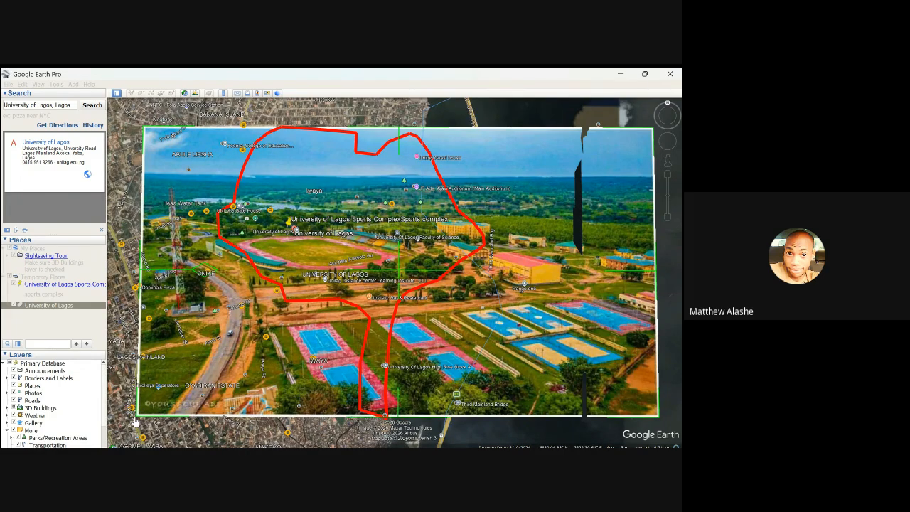
left_click_drag(139, 419, 249, 279)
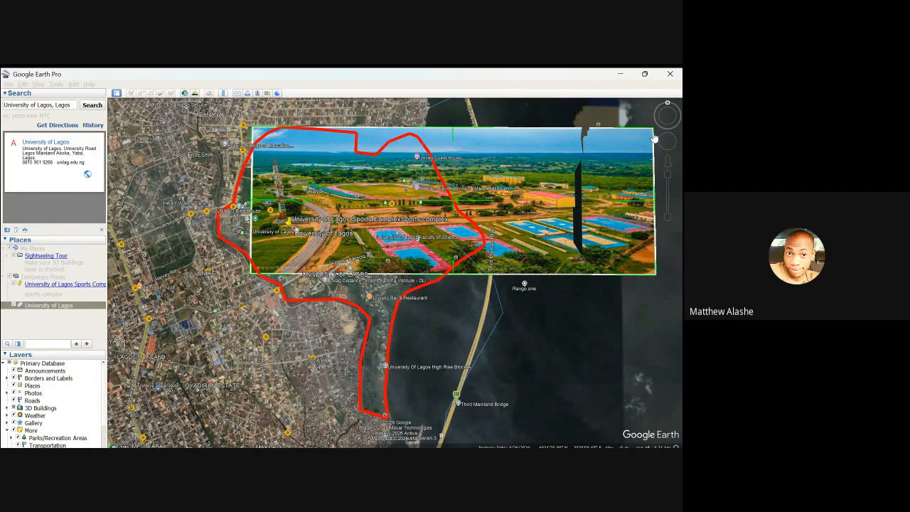
left_click_drag(653, 134, 332, 210)
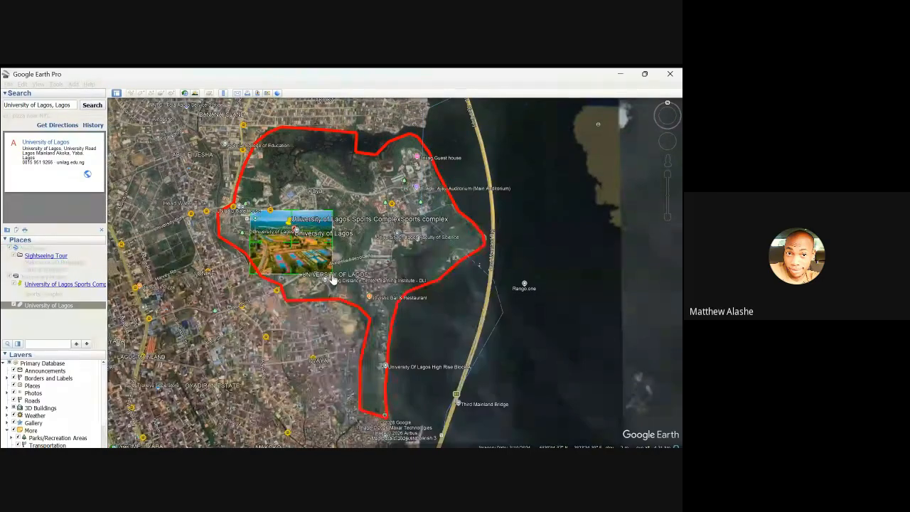
left_click_drag(333, 279, 323, 253)
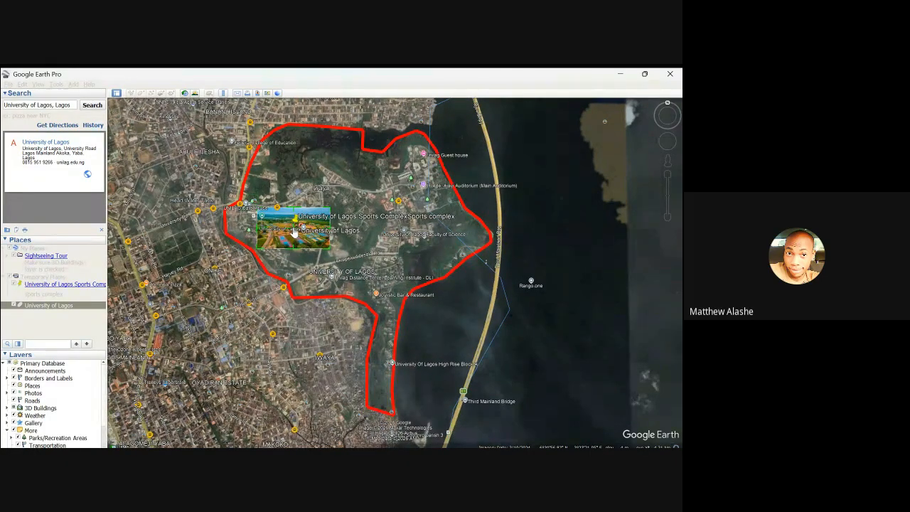
left_click_drag(293, 232, 295, 223)
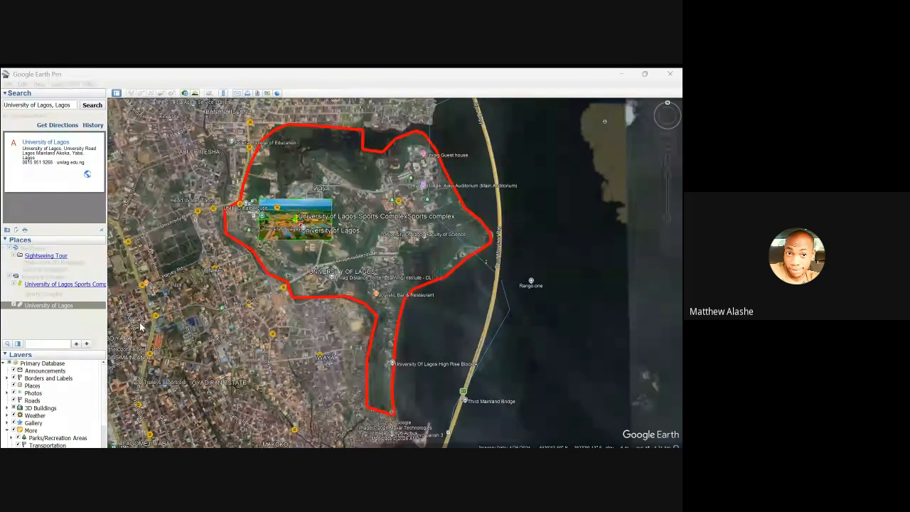
left_click(177, 342)
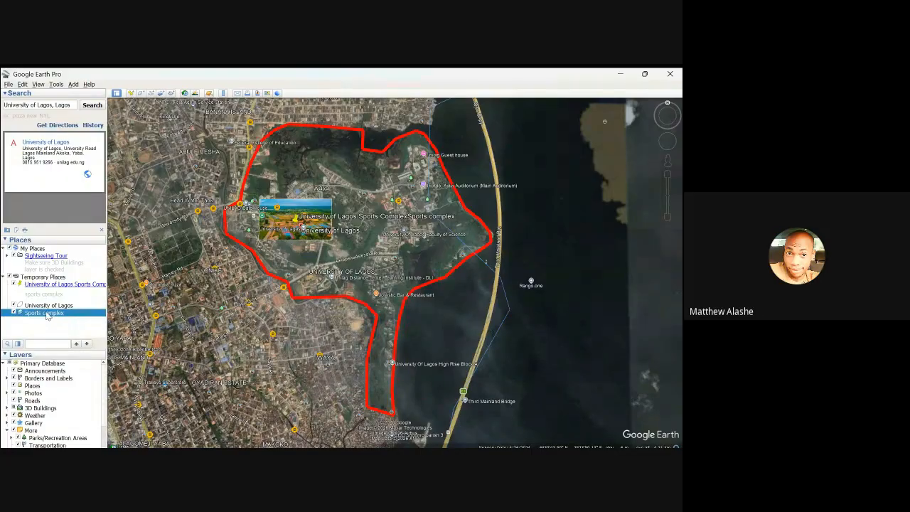
- Try to resize the sports photo on the map while a new image overlay is being created
left_click(67, 418)
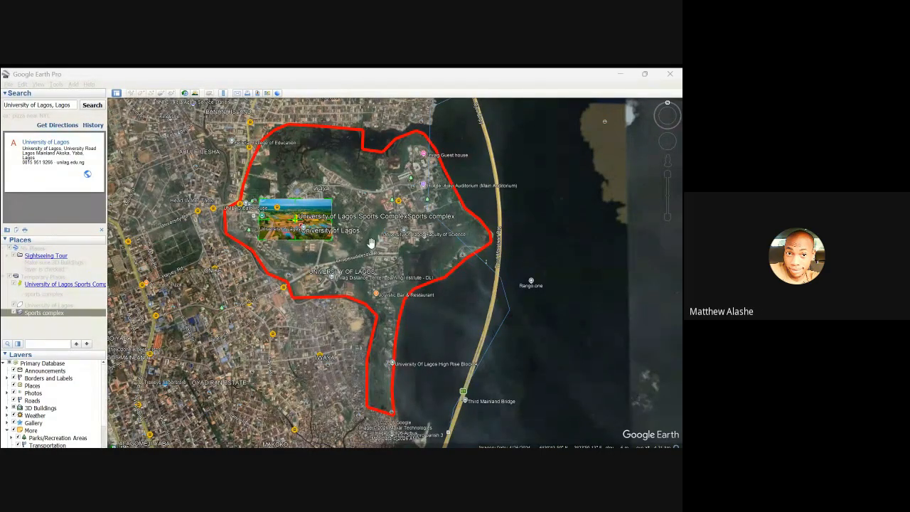
left_click(222, 110)
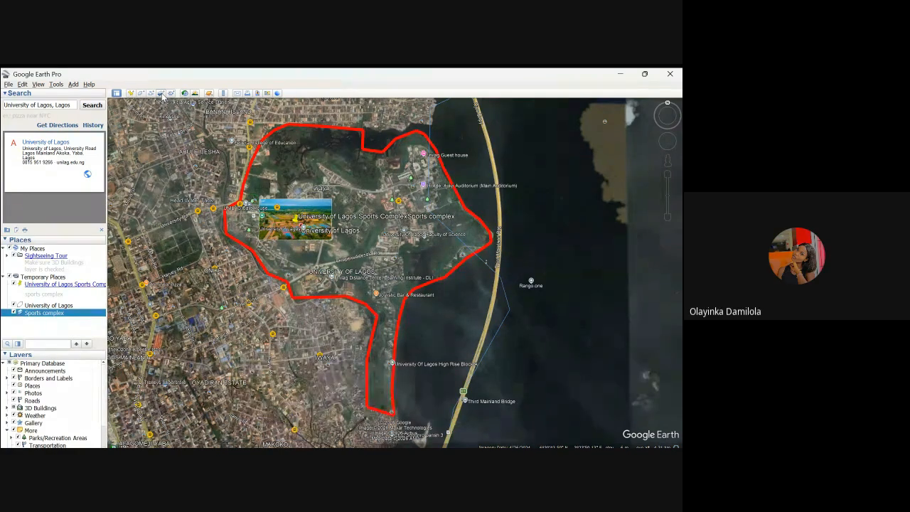
left_click(161, 94)
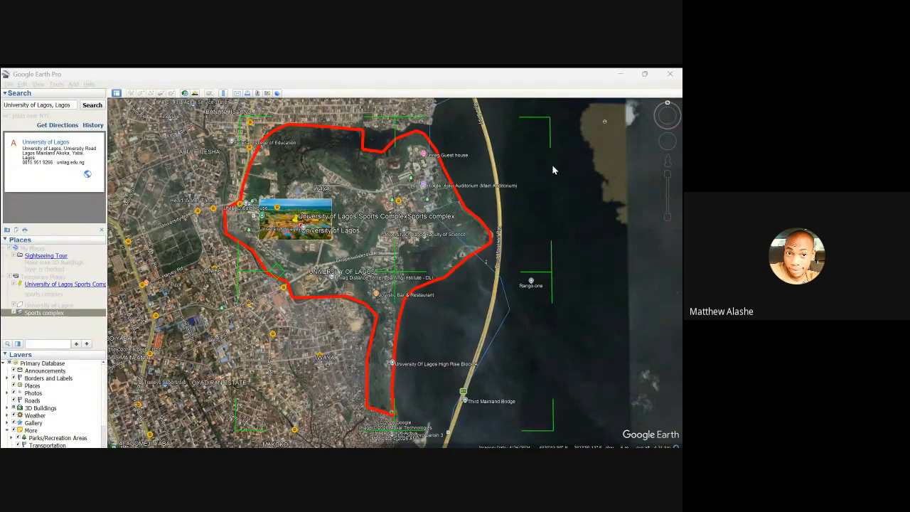
left_click(553, 78)
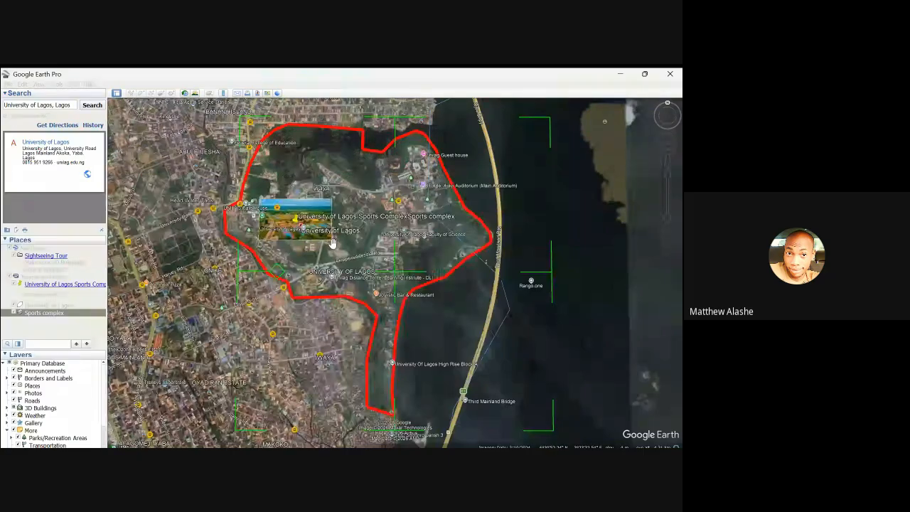
scroll(329, 244, "up", 3)
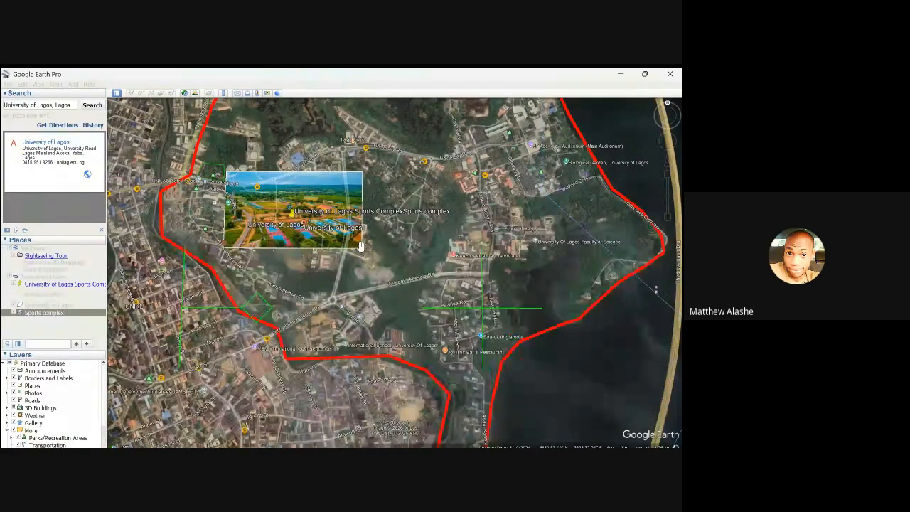
left_click_drag(361, 249, 438, 253)
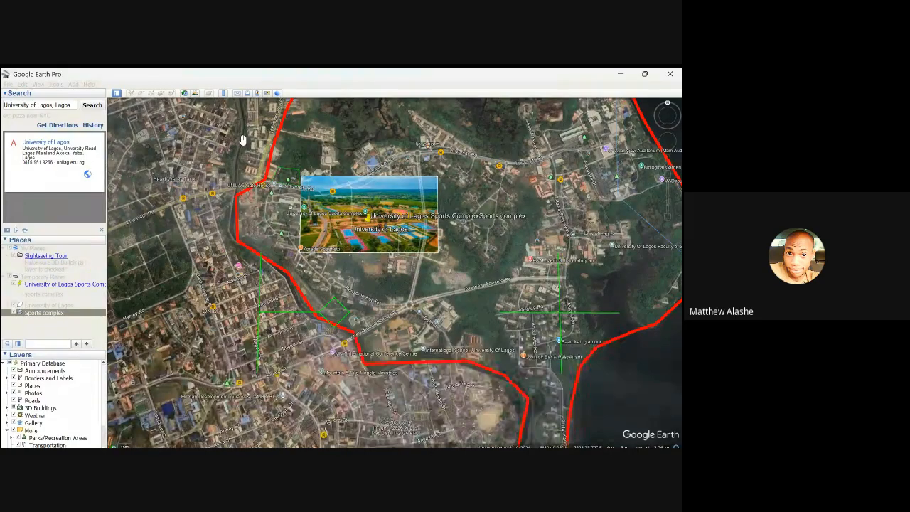
left_click(204, 337)
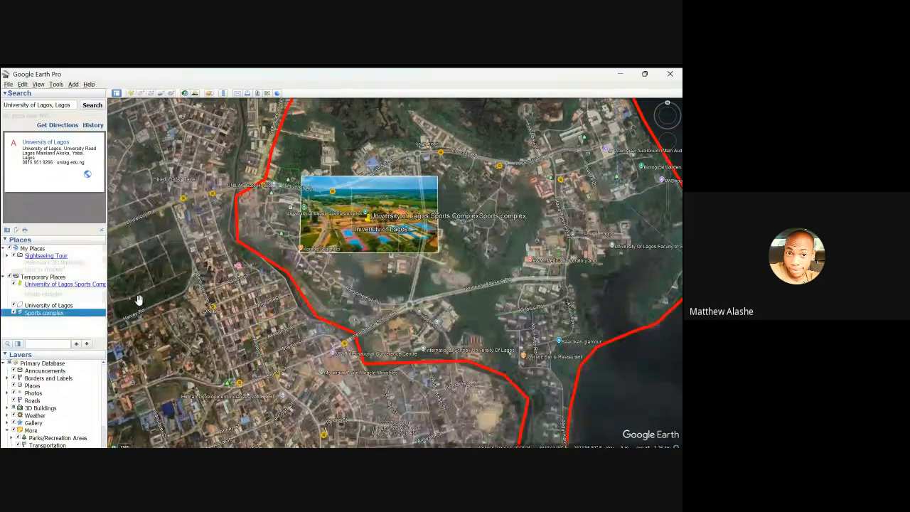
left_click(63, 306)
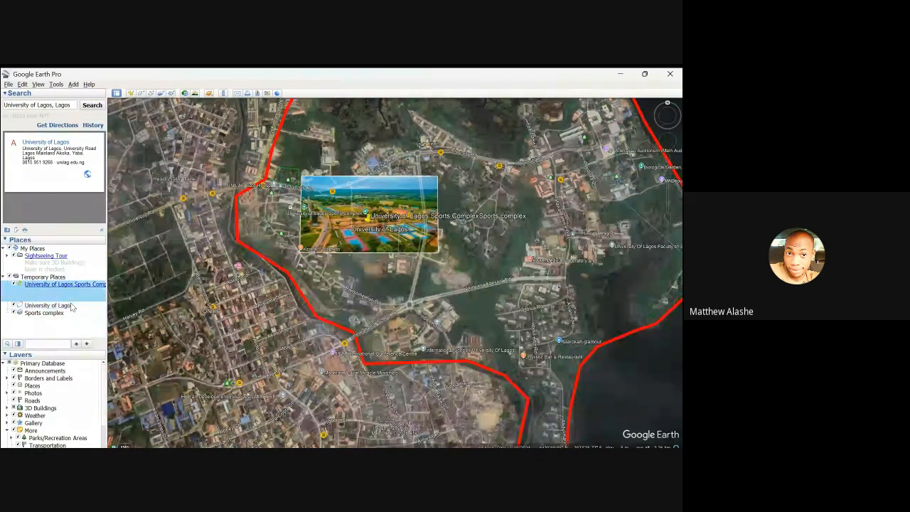
left_click(98, 400)
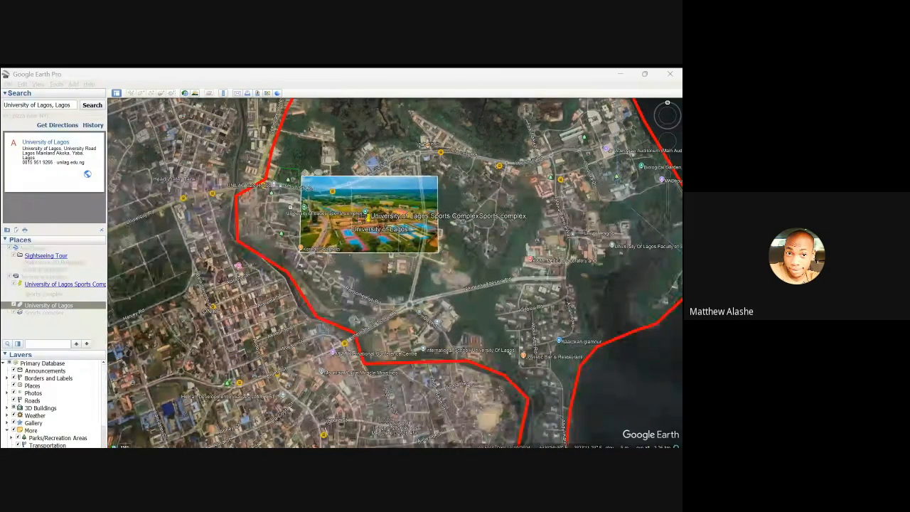
left_click(324, 233)
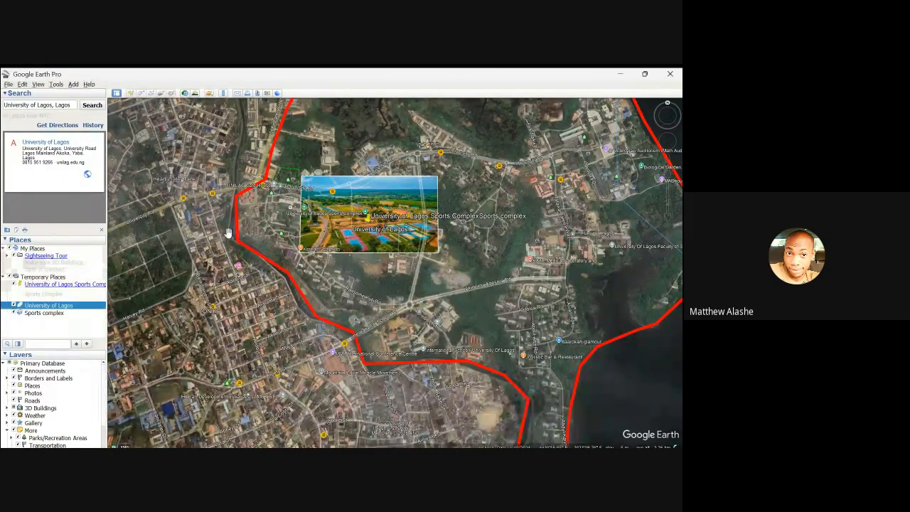
- Edit the "Sports complex" overlay to make the photo narrower and slightly shorter over the placemark, and save it
left_click(57, 313)
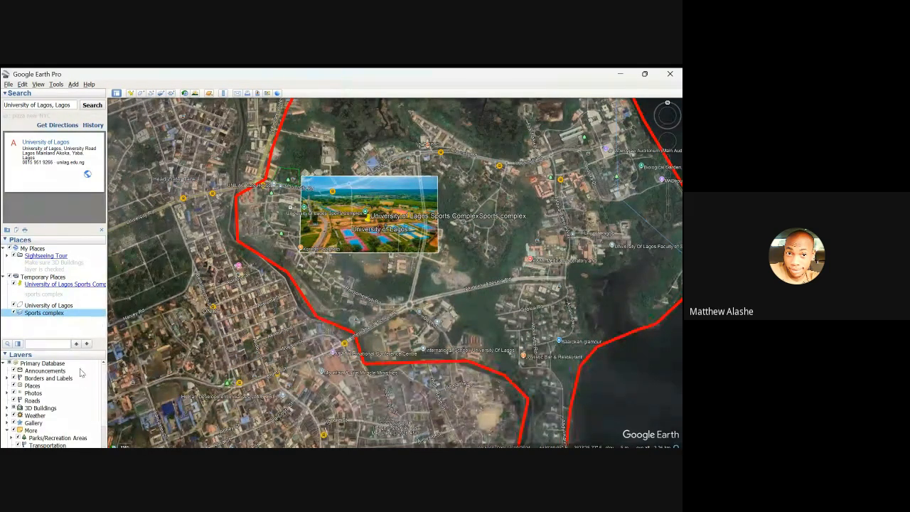
left_click(81, 413)
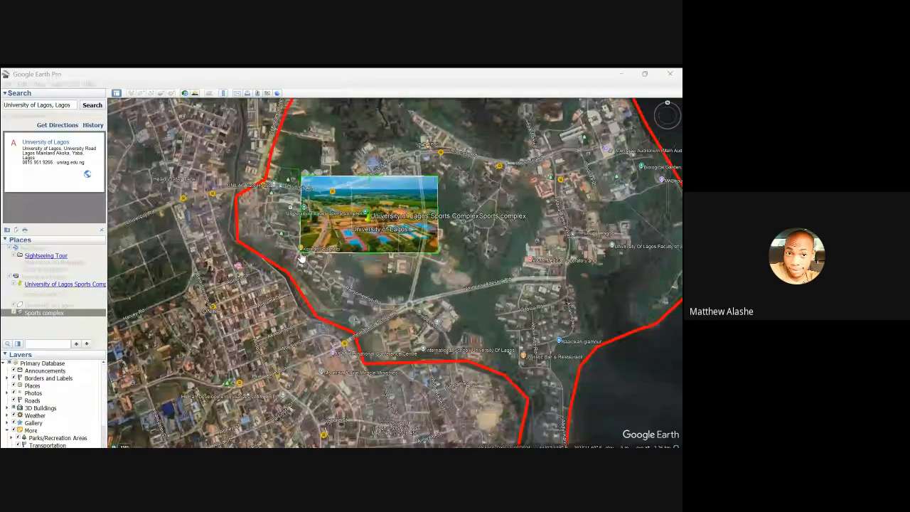
left_click_drag(301, 257, 327, 255)
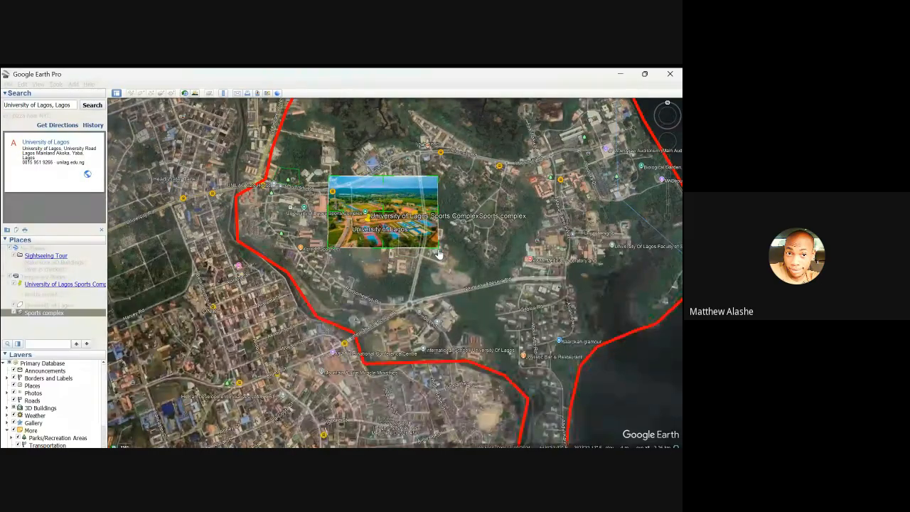
left_click_drag(439, 254, 437, 254)
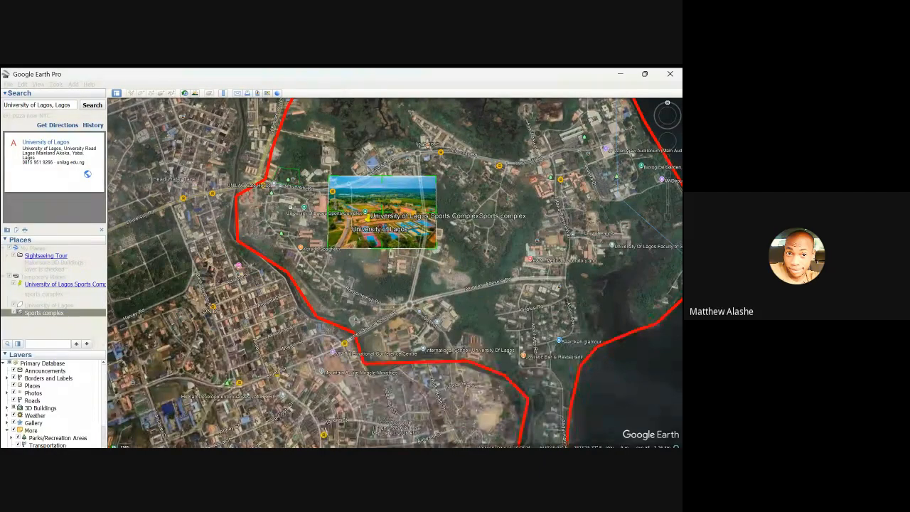
left_click(190, 346)
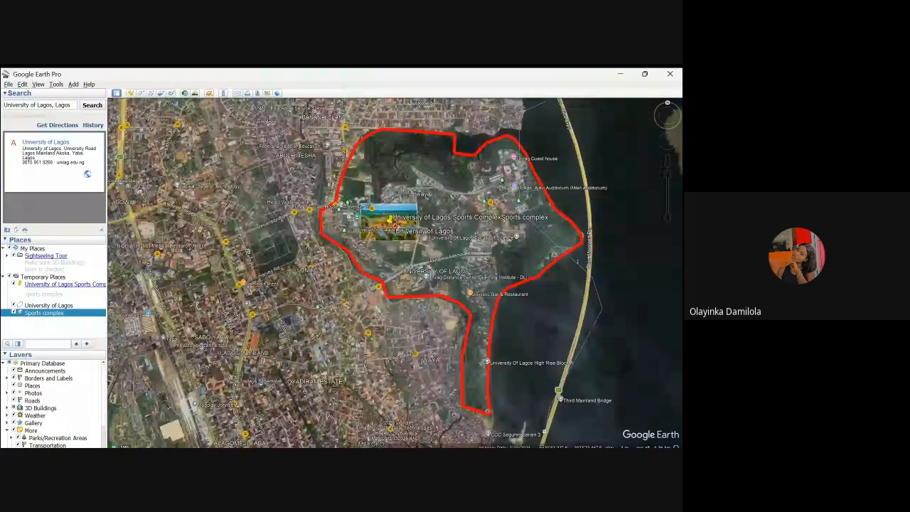
left_click(474, 446)
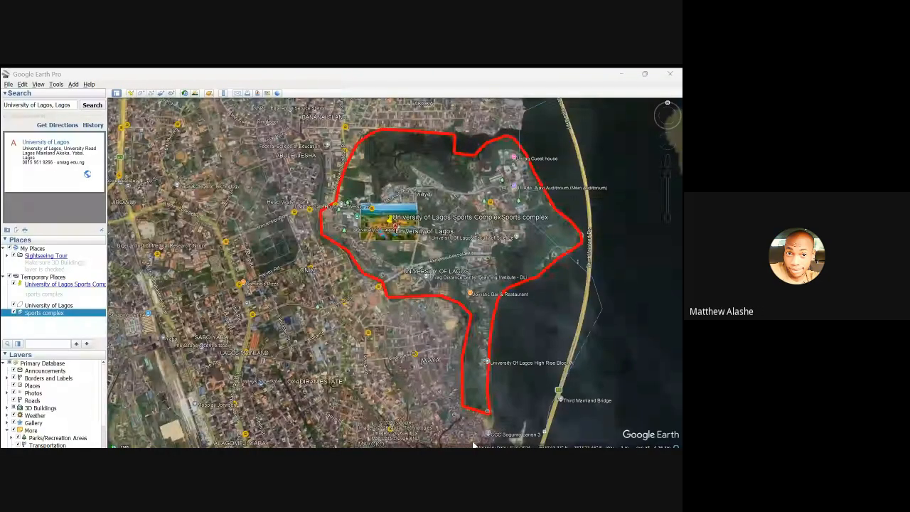